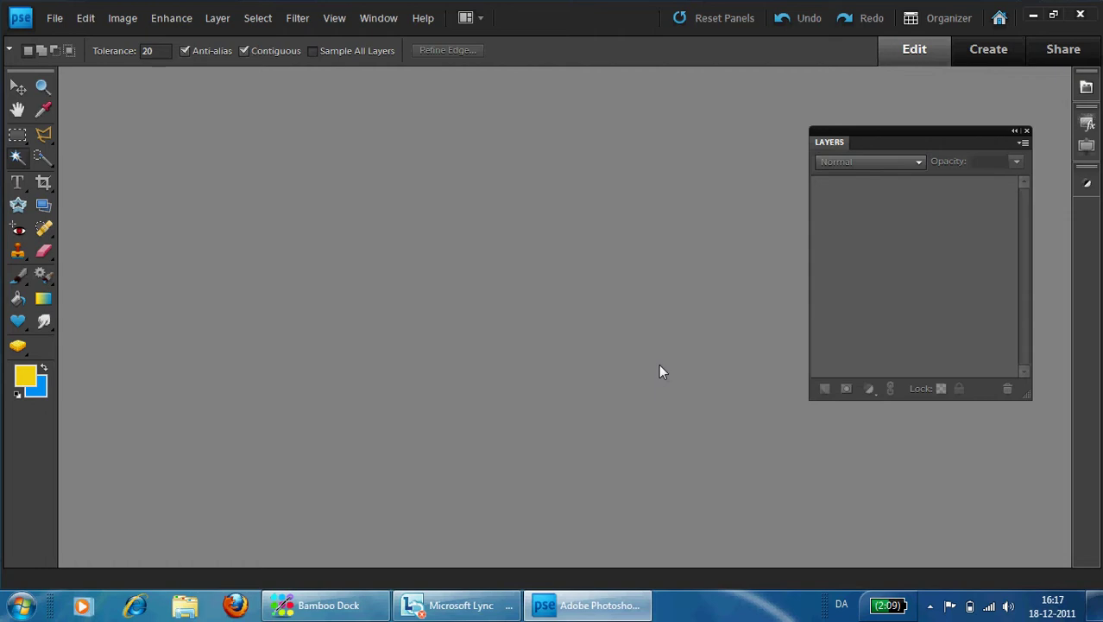
# - Open maj_bag.psd from the ordbilleder folder via File > Open
pyautogui.click(54, 20)
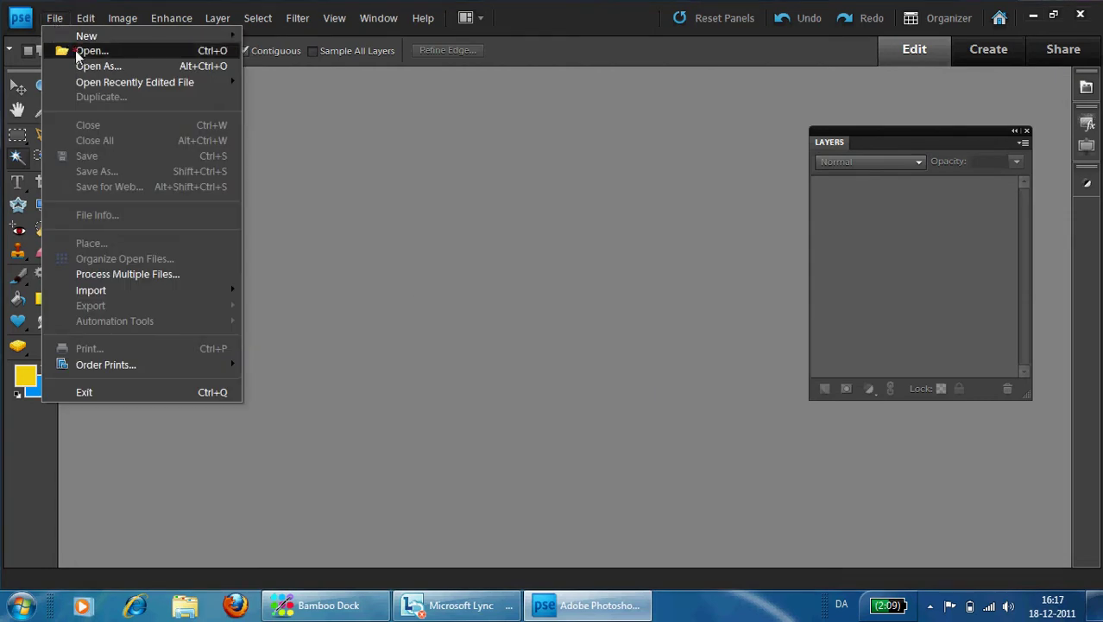
pyautogui.click(78, 50)
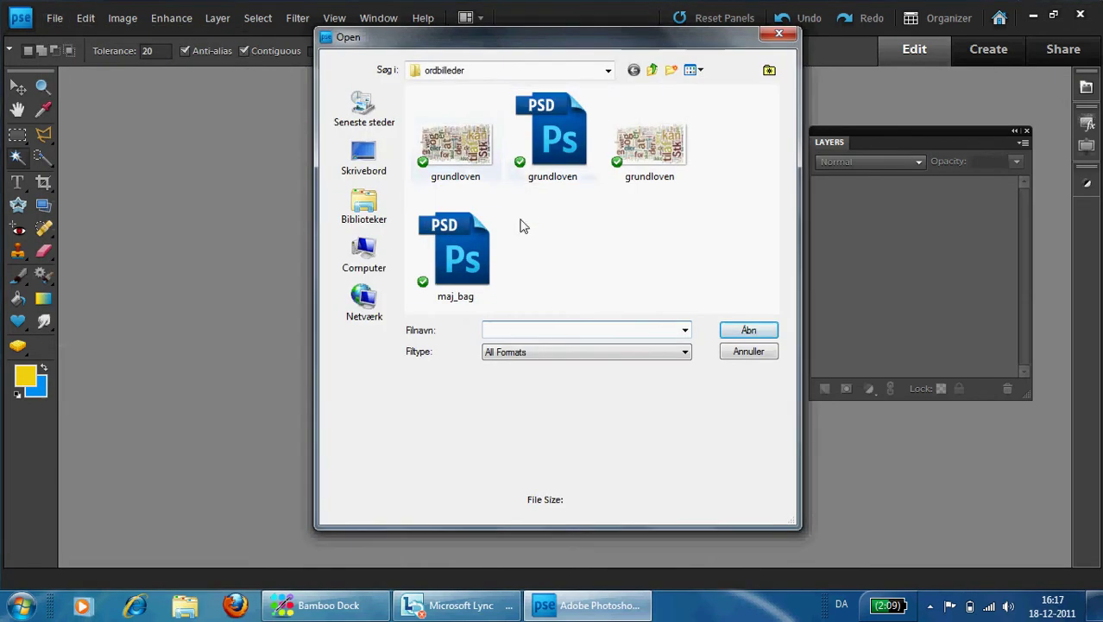
pyautogui.click(437, 253)
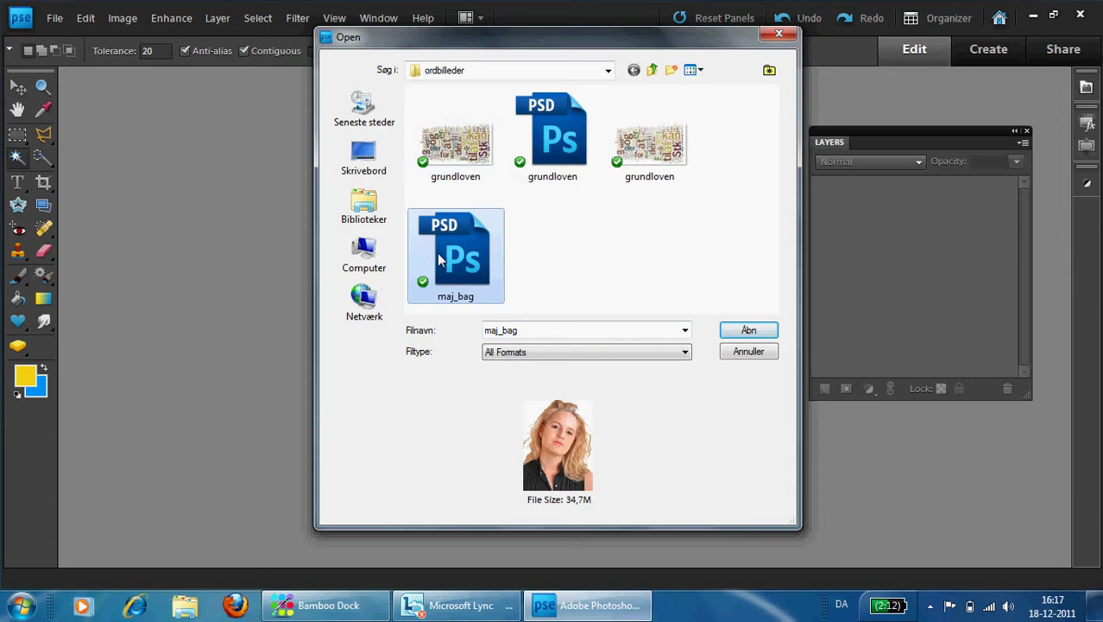
pyautogui.click(748, 331)
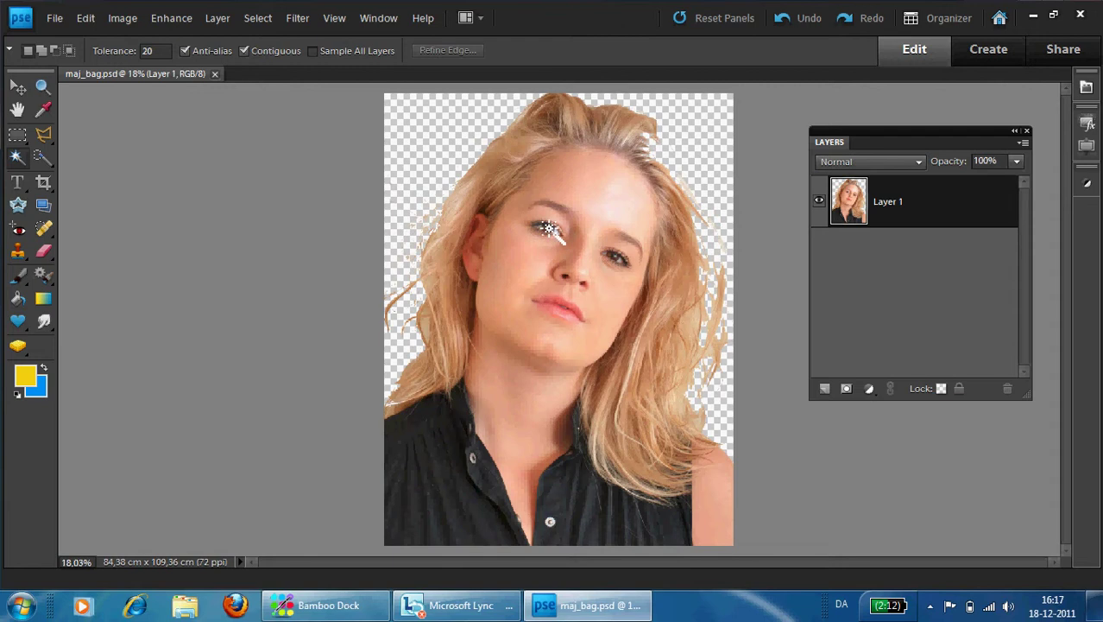
# - Select the dark area of the eye with the Magic Wand at tolerance 20
pyautogui.click(549, 229)
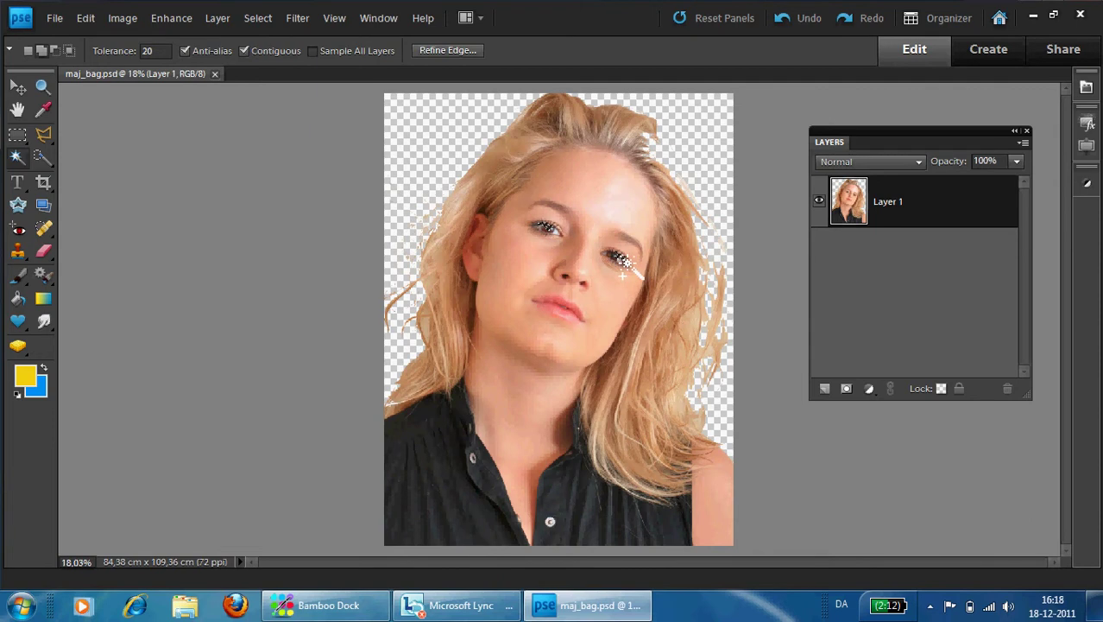
pyautogui.click(430, 429)
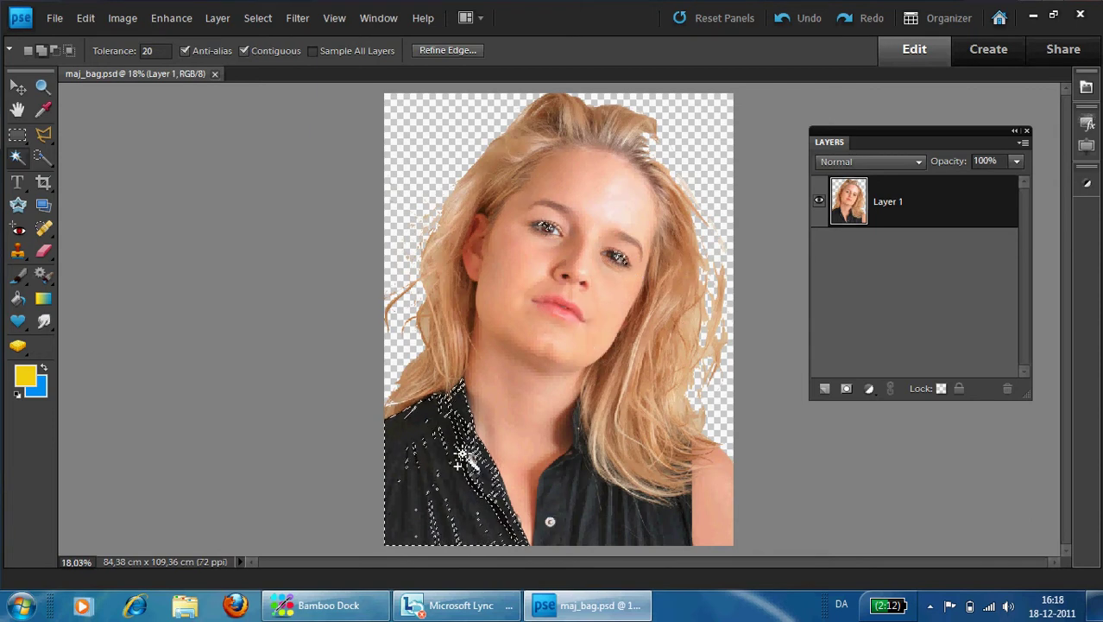
pyautogui.keyDown('shift'); pyautogui.click(561, 498); pyautogui.keyUp('shift')
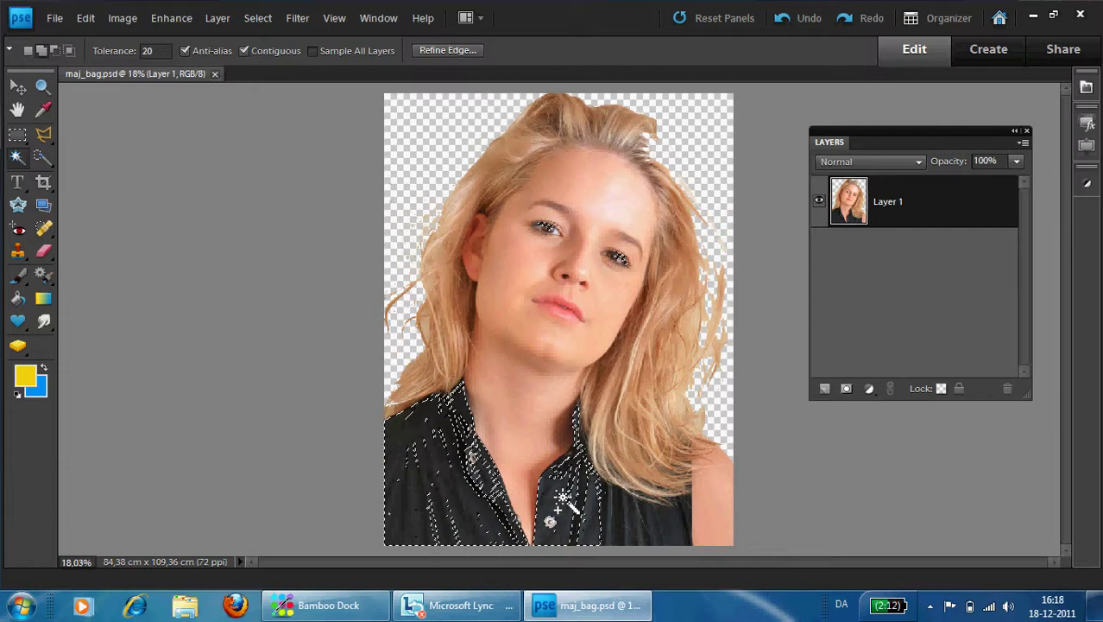
pyautogui.keyDown('shift'); pyautogui.click(640, 525); pyautogui.keyUp('shift')
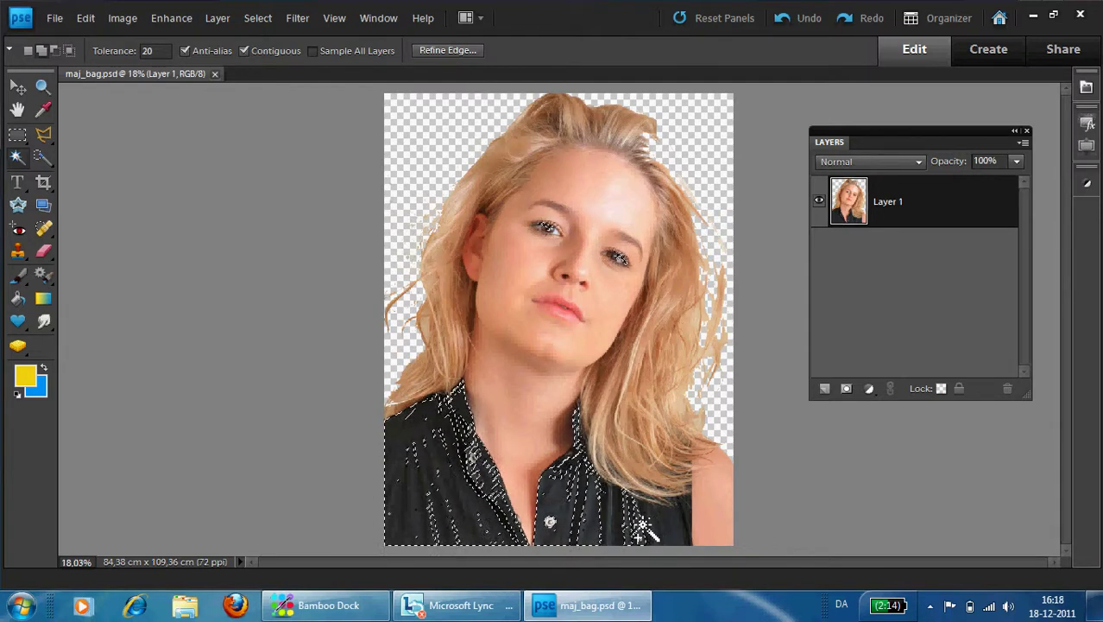
pyautogui.keyDown('shift'); pyautogui.click(677, 523); pyautogui.keyUp('shift')
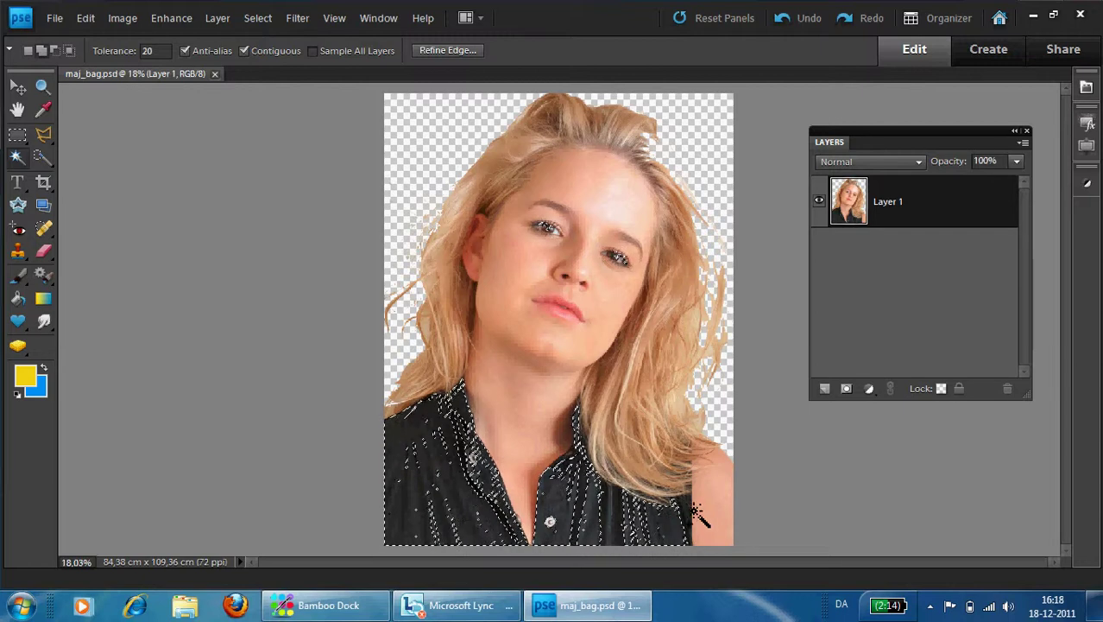
pyautogui.keyDown('shift'); pyautogui.click(578, 518); pyautogui.keyUp('shift')
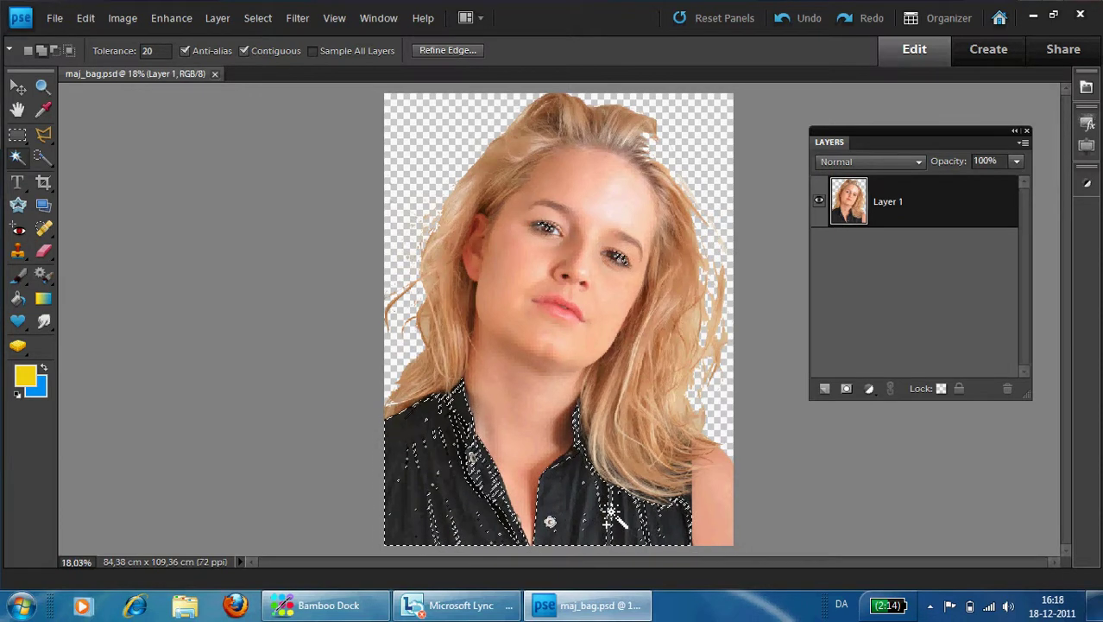
pyautogui.keyDown('shift'); pyautogui.click(476, 313); pyautogui.keyUp('shift')
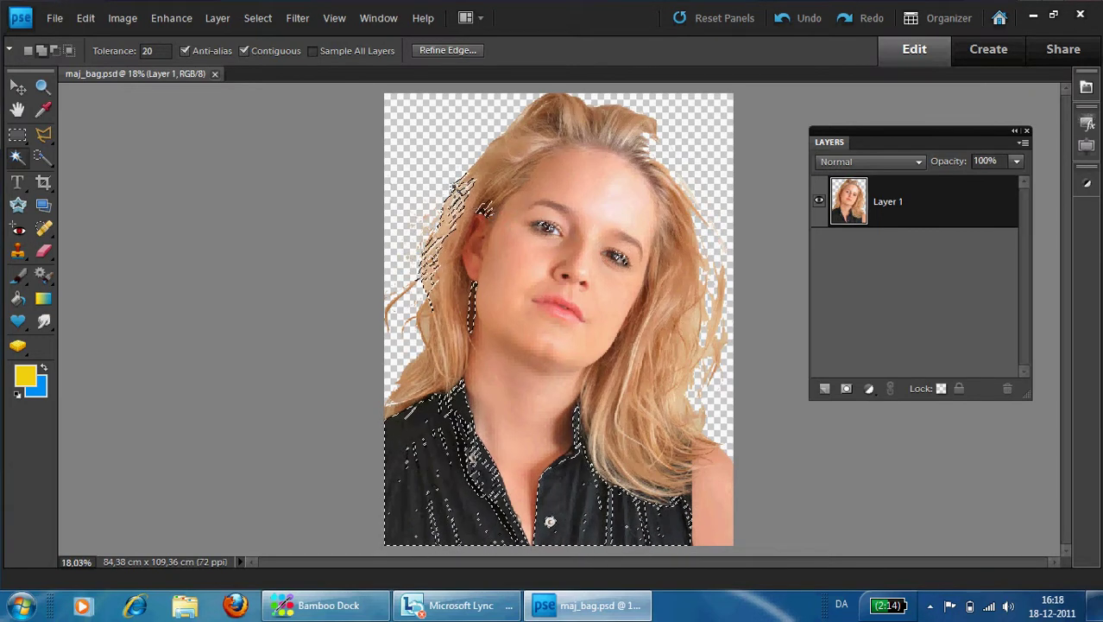
pyautogui.keyDown('shift'); pyautogui.click(461, 192); pyautogui.keyUp('shift')
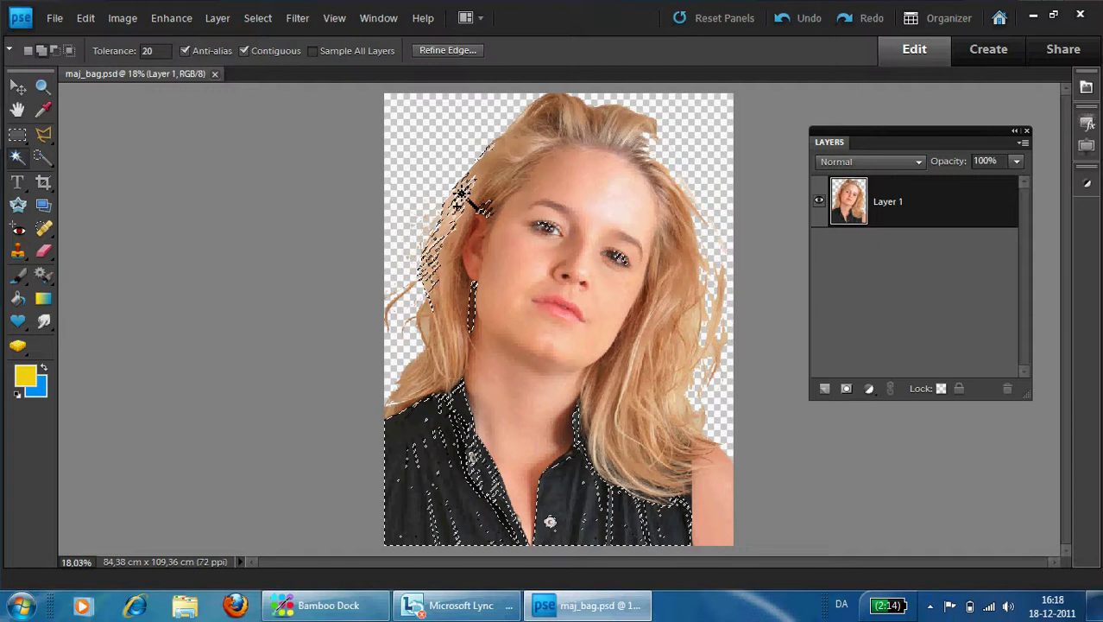
pyautogui.keyDown('shift'); pyautogui.click(461, 194); pyautogui.keyUp('shift')
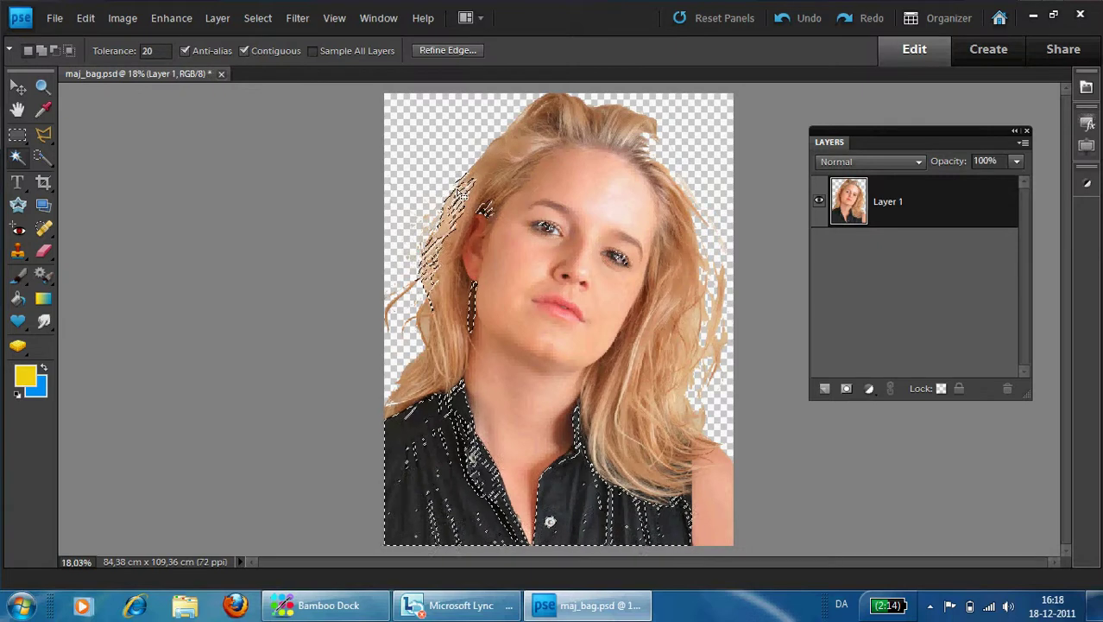
pyautogui.click(668, 196)
pyautogui.click(701, 175)
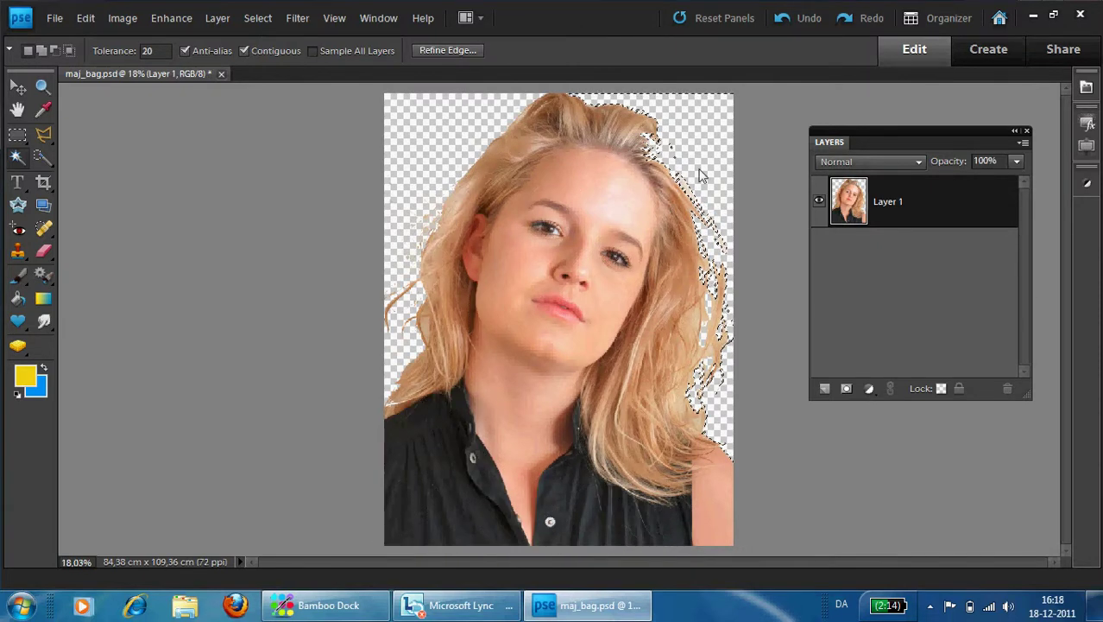
pyautogui.click(757, 145)
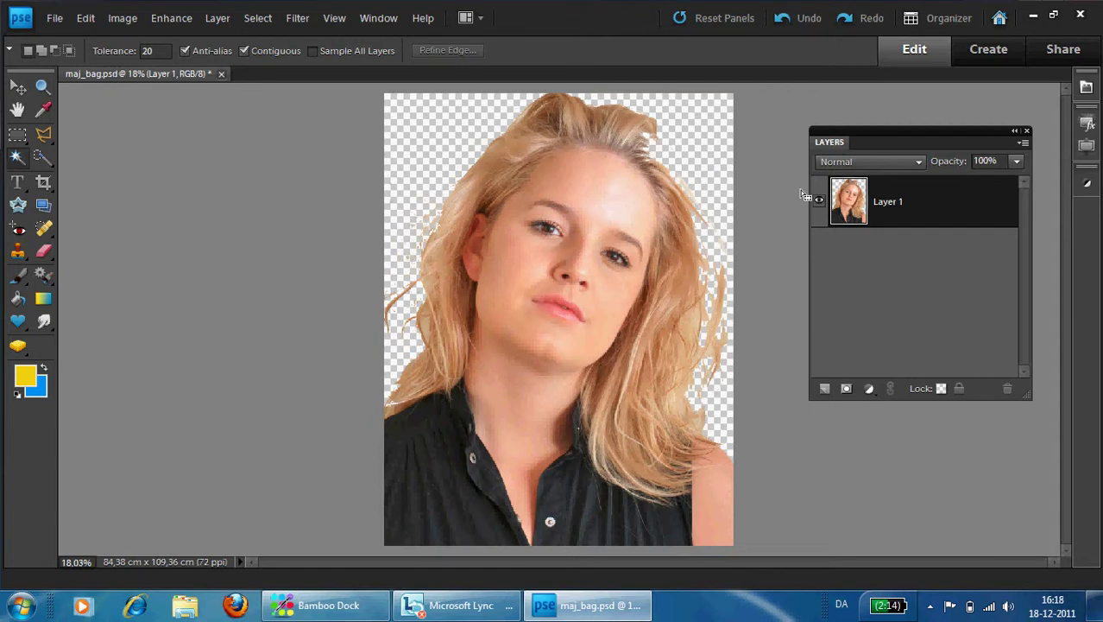
# - Duplicate Layer 1 as Layer 1 copy
pyautogui.rightClick(853, 201)
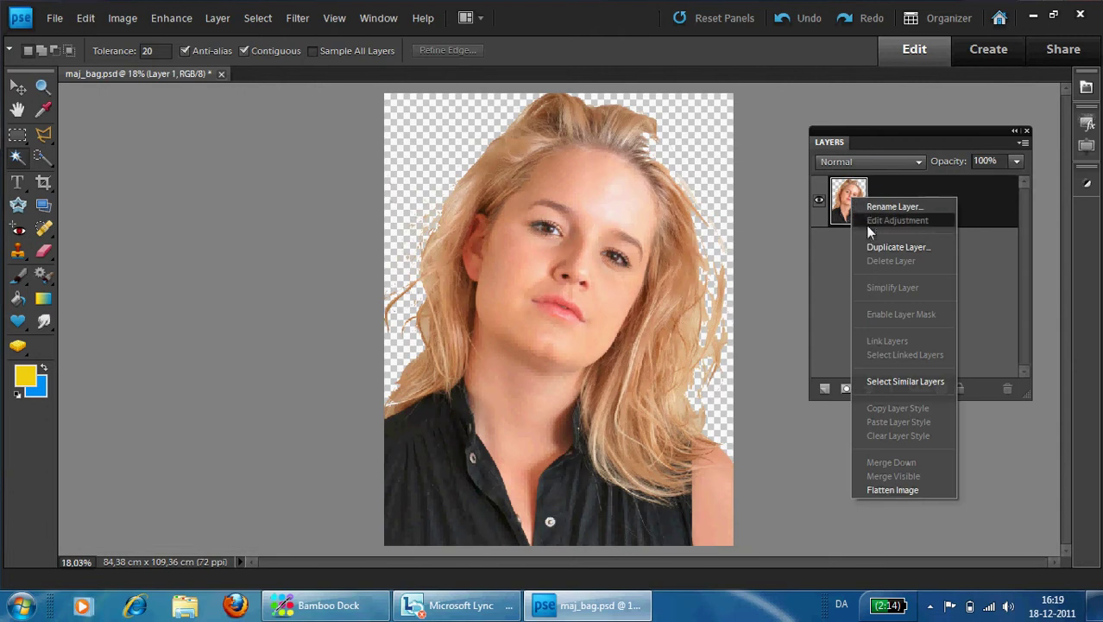
pyautogui.click(868, 246)
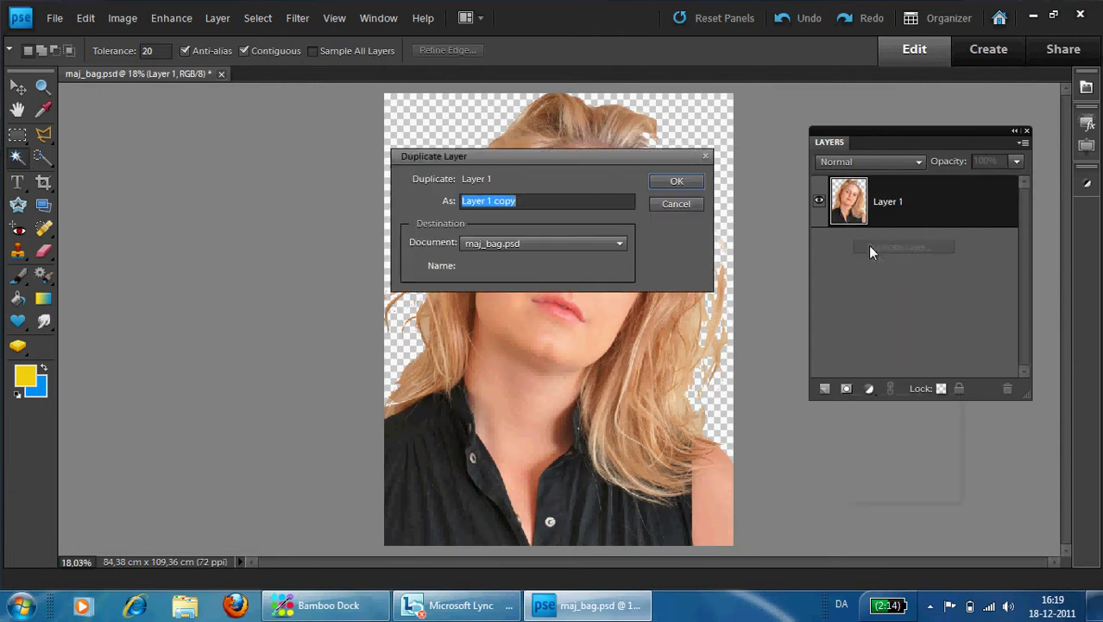
pyautogui.click(691, 182)
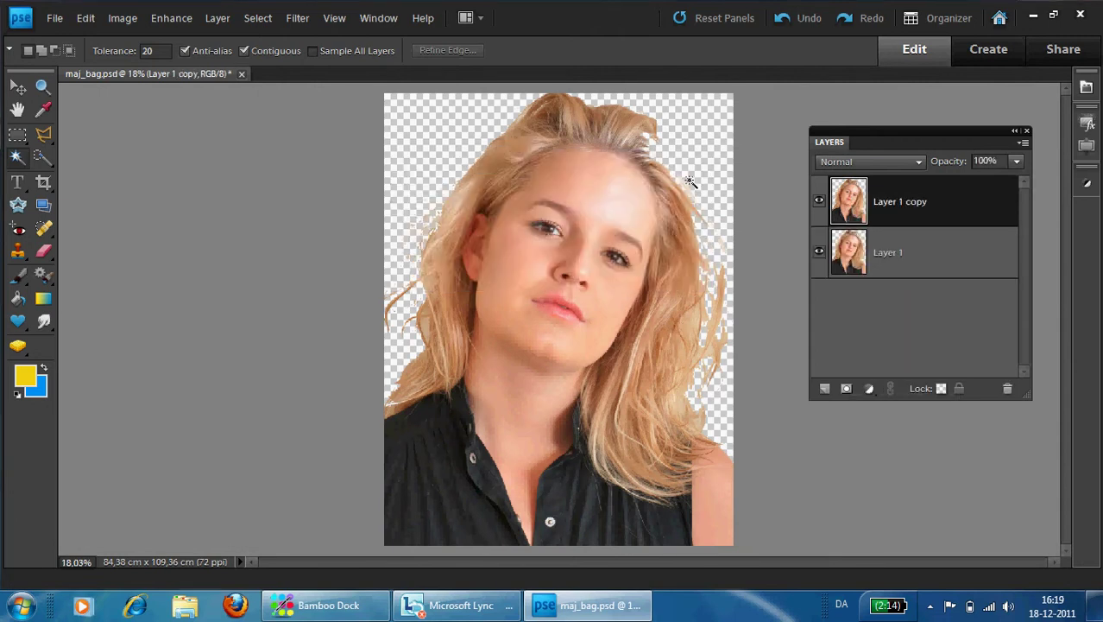
# - Apply a Threshold adjustment at level 108 to Layer 1 copy
pyautogui.click(292, 19)
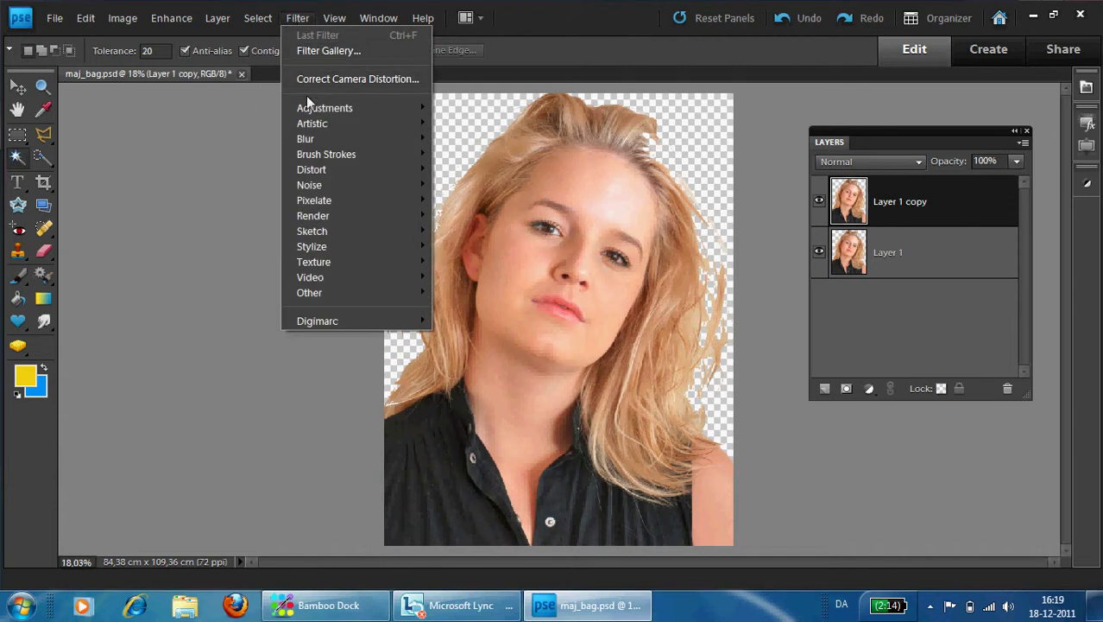
pyautogui.moveTo(325, 108)
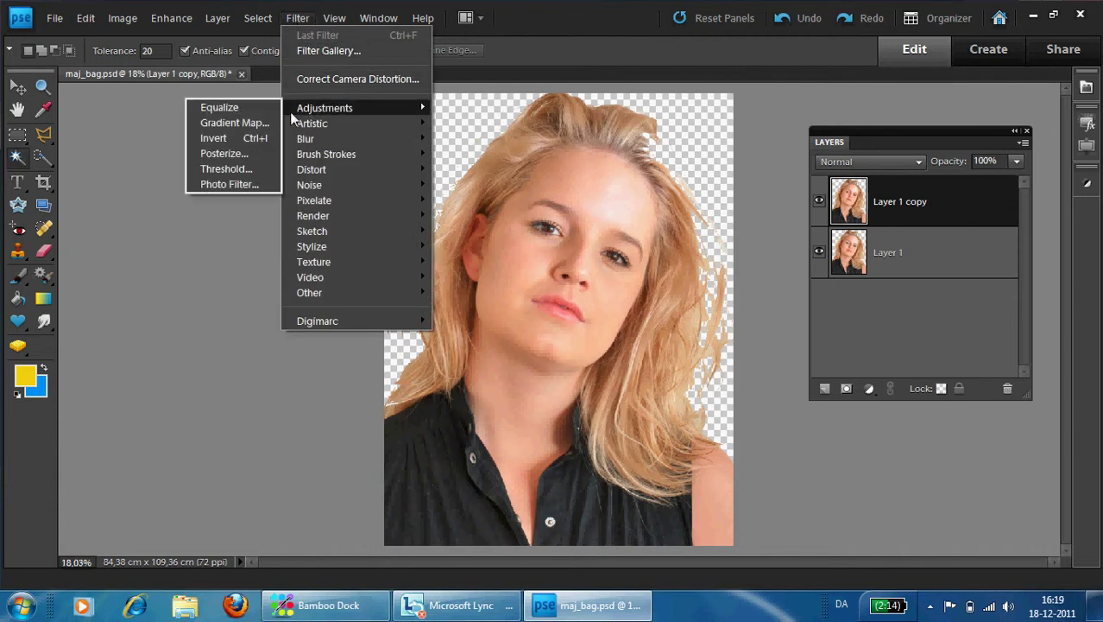
pyautogui.click(226, 168)
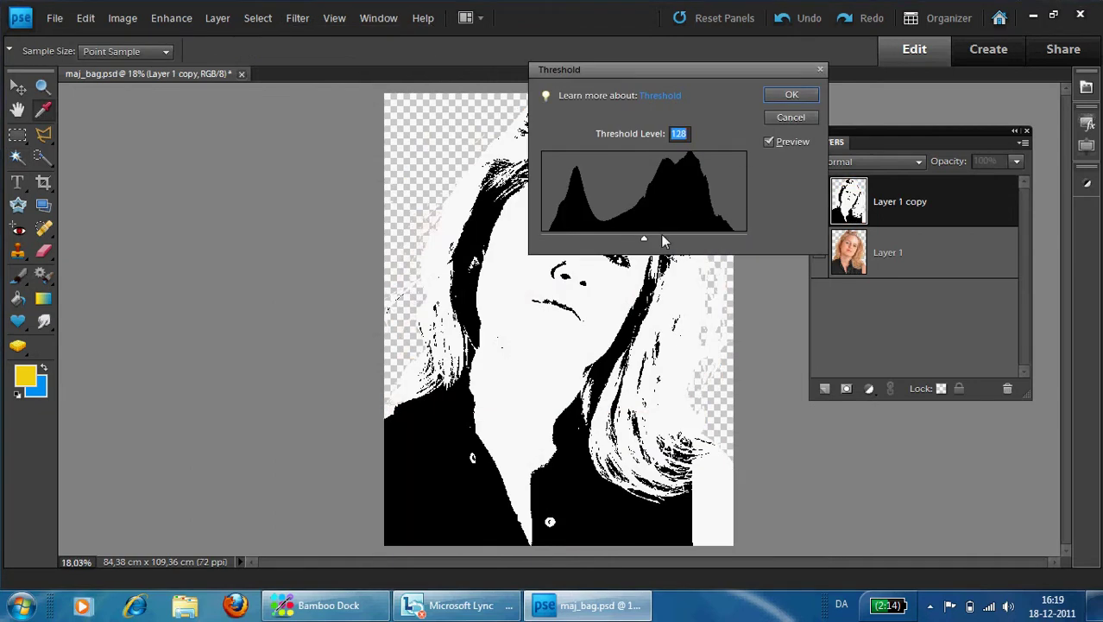
pyautogui.moveTo(643, 239); pyautogui.dragTo(627, 240)
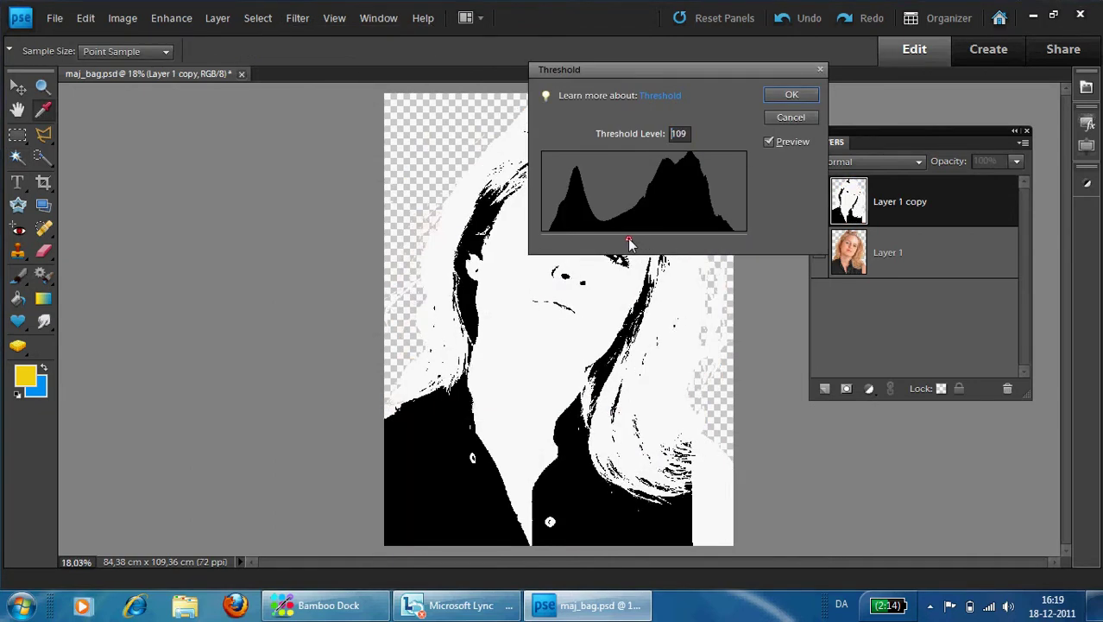
pyautogui.click(791, 95)
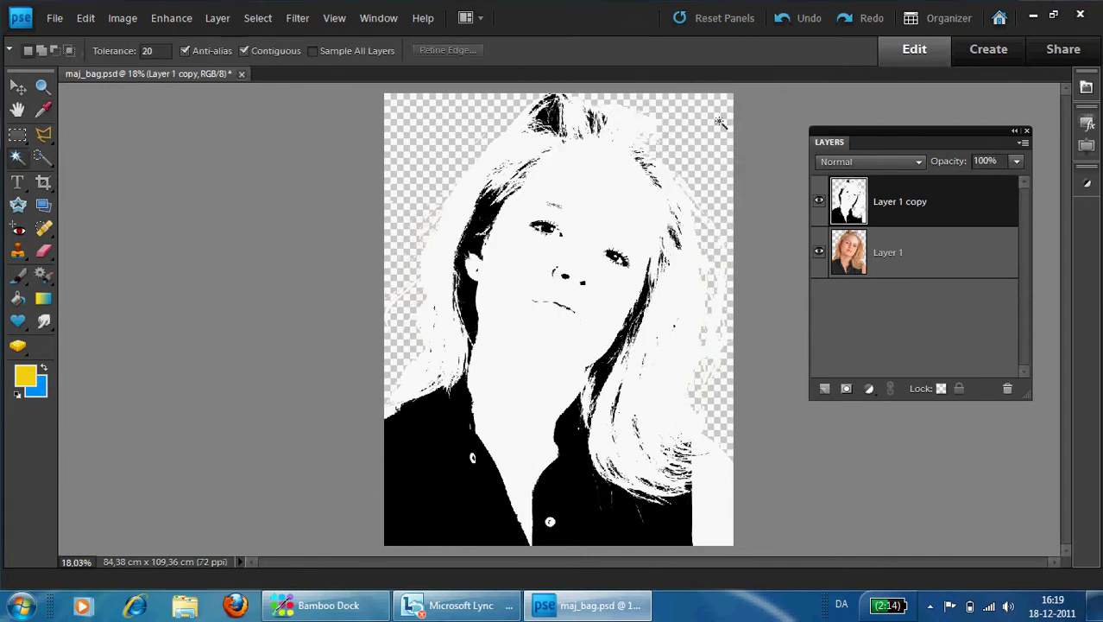
# - Delete the copy's white areas, deselect, hide Layer 1 copy and make Layer 1 active
pyautogui.click(607, 184)
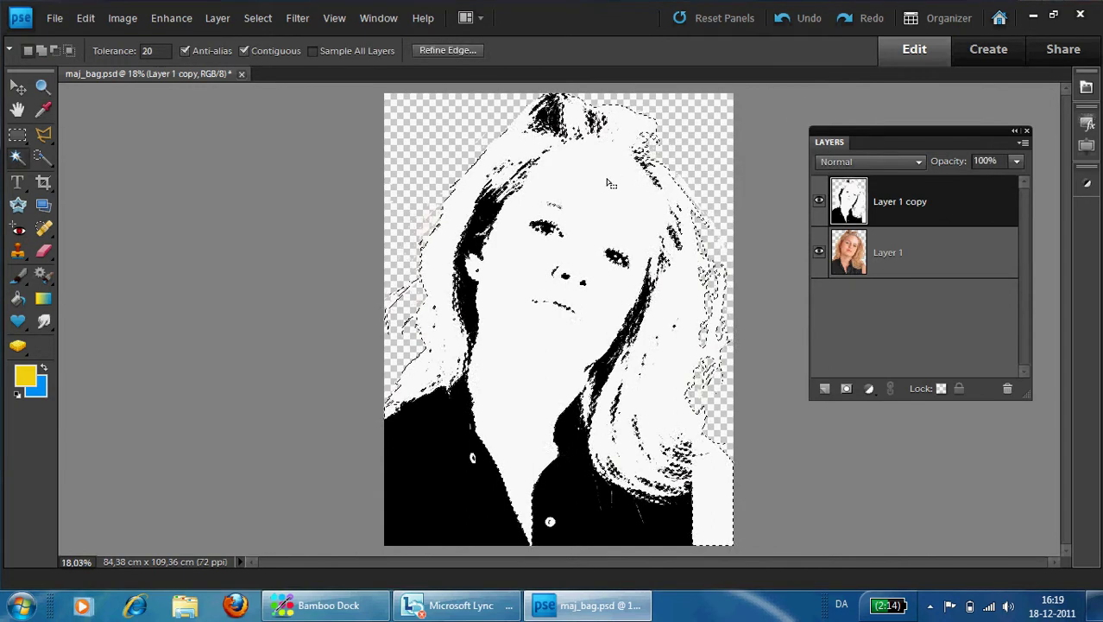
pyautogui.press('Delete')
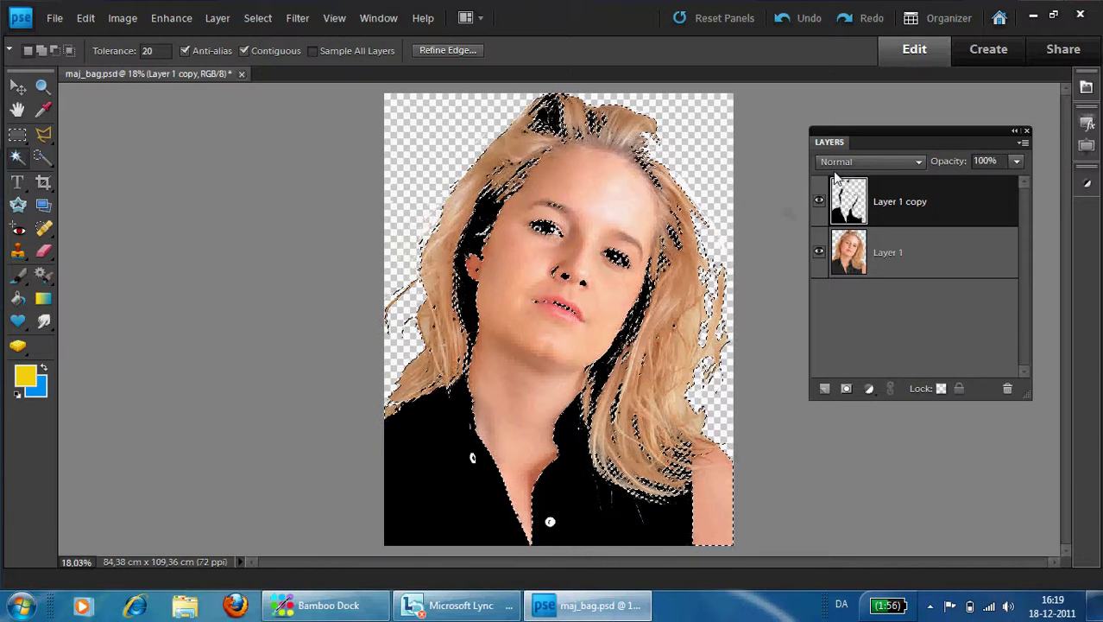
pyautogui.hotkey('ctrl', 'd')
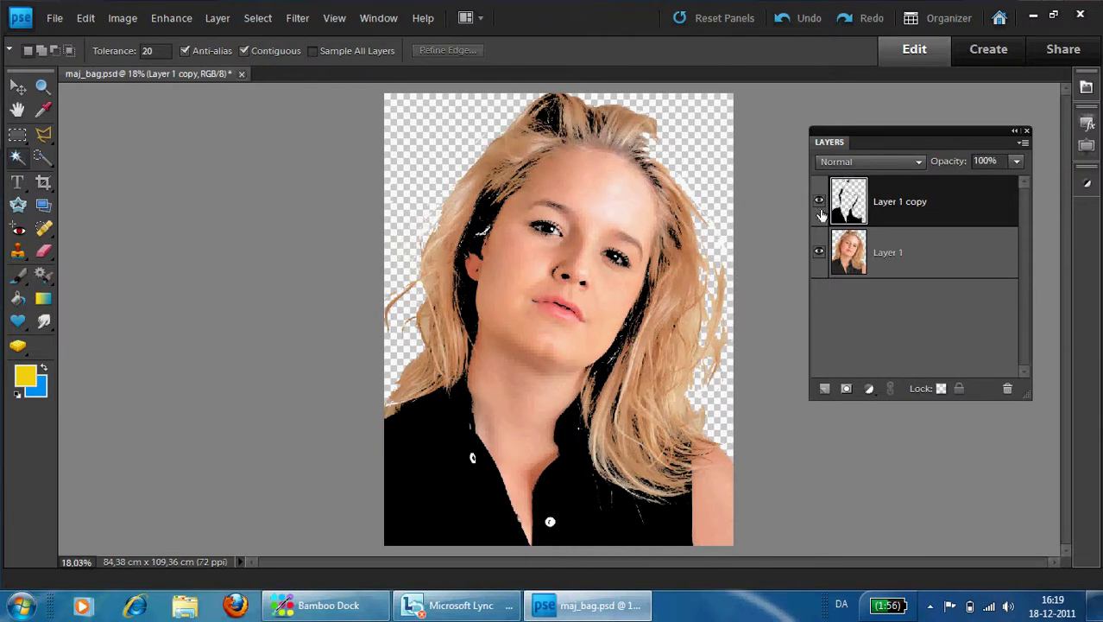
pyautogui.click(819, 200)
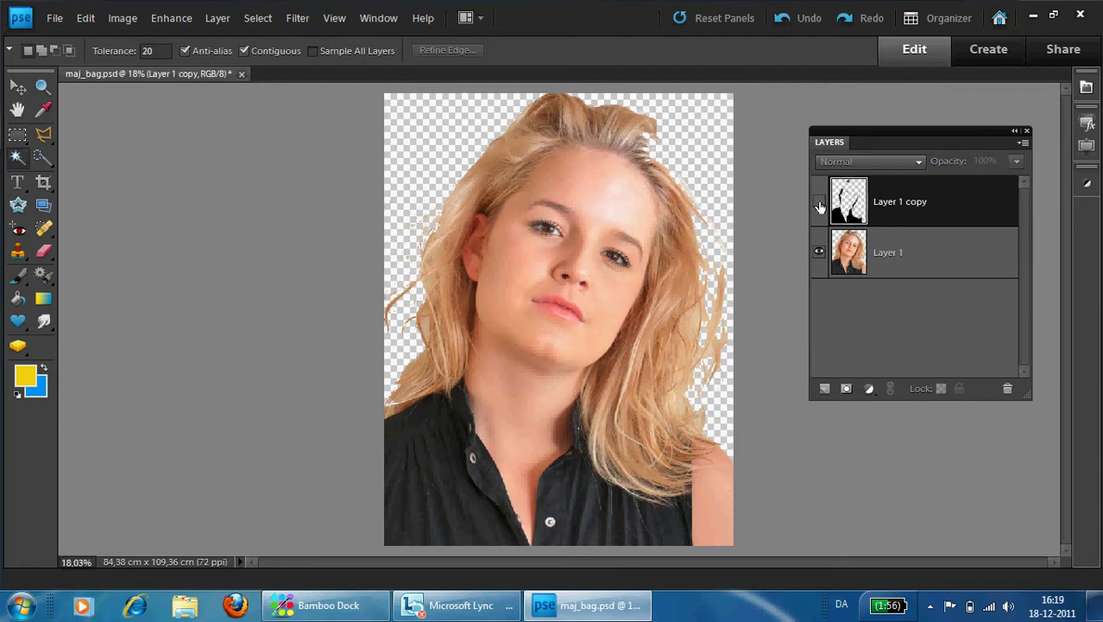
pyautogui.click(858, 261)
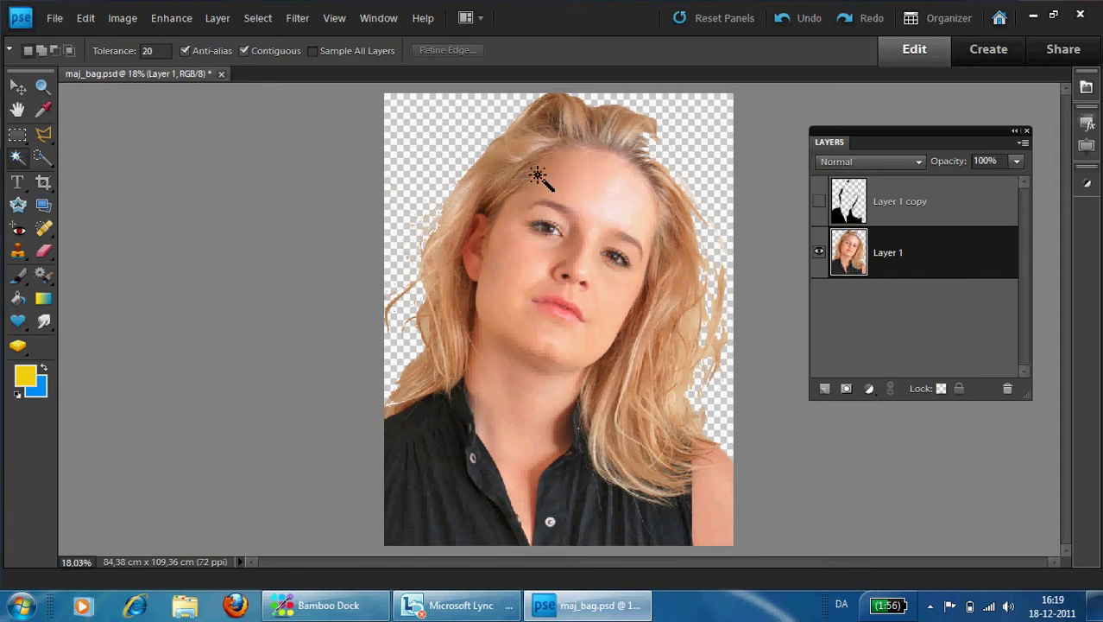
# - Magic Wand–select the cheek, right face, shoulder, left hair and top-of-head hair
pyautogui.click(497, 239)
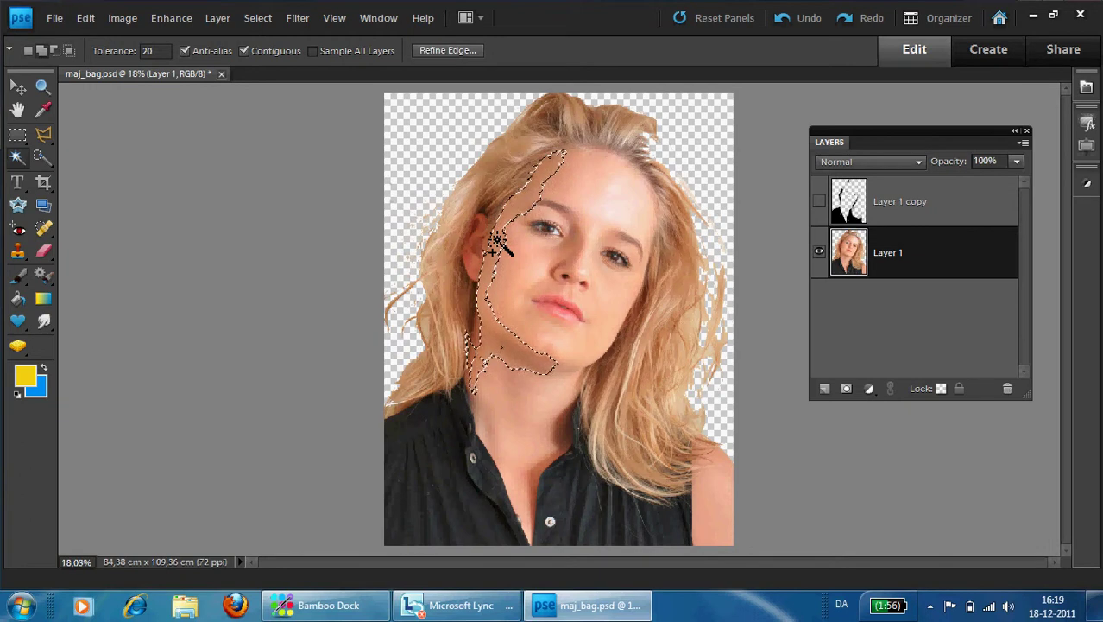
pyautogui.click(631, 302)
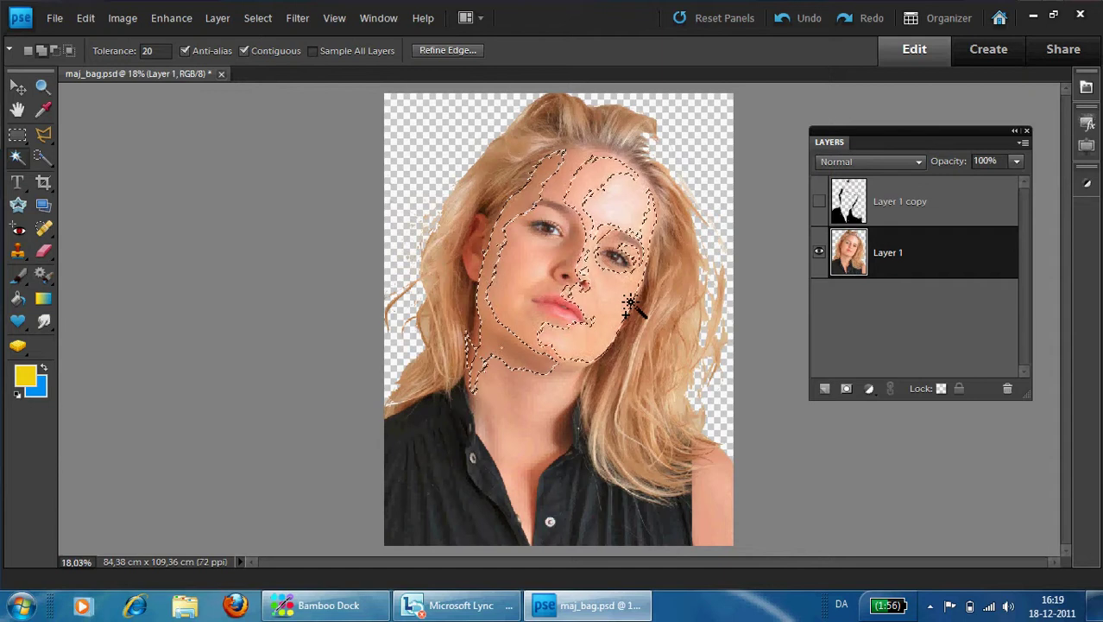
pyautogui.click(722, 495)
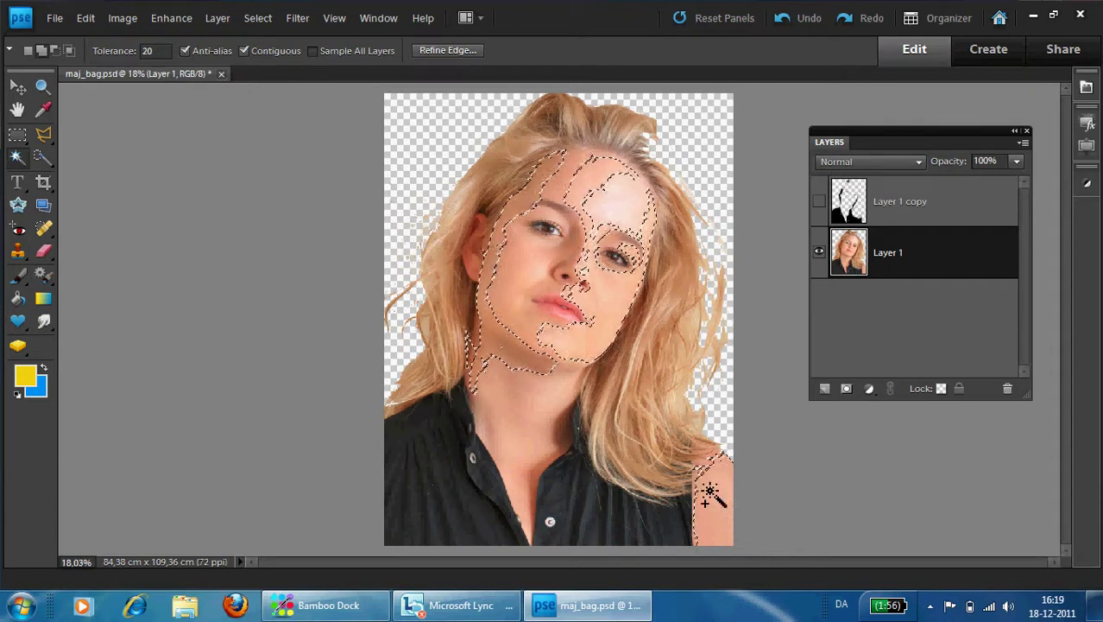
pyautogui.click(442, 316)
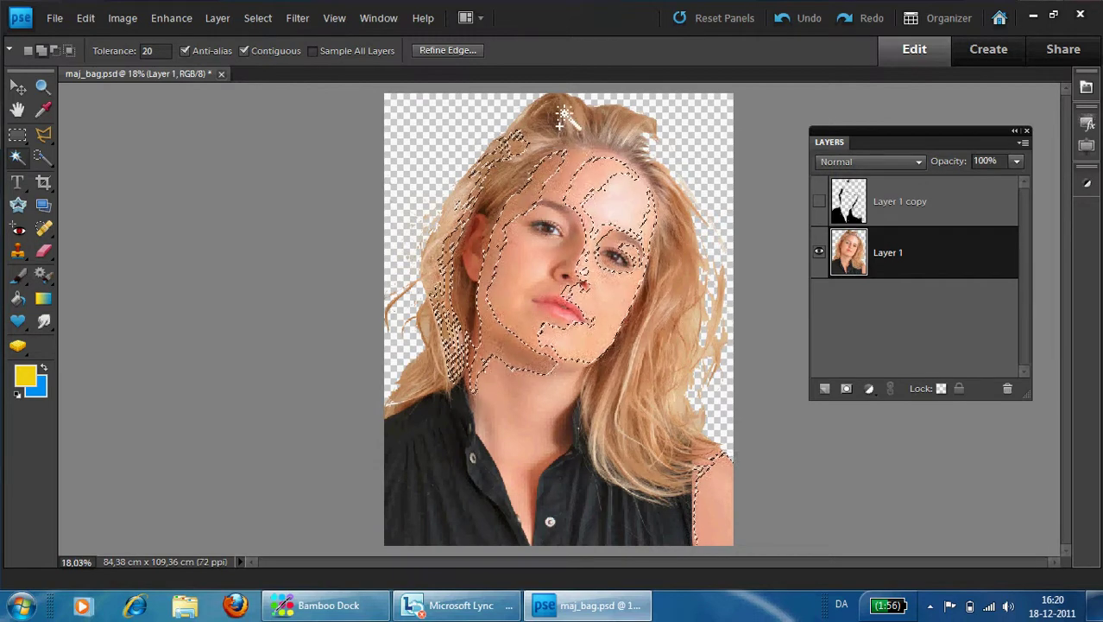
pyautogui.click(623, 134)
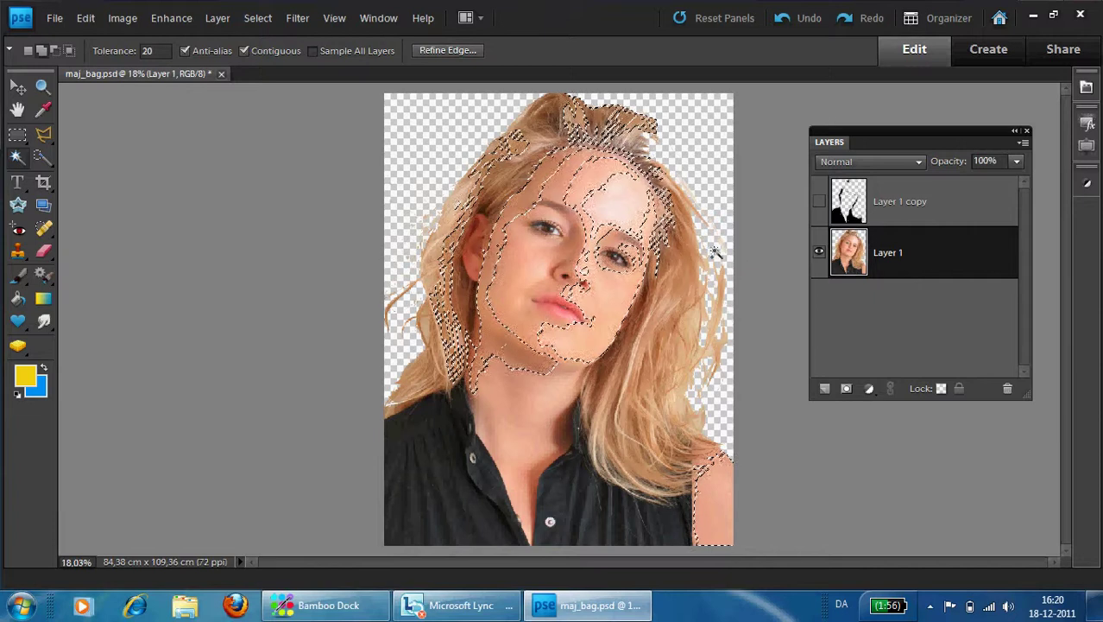
# - Add the right, lower-right and left hair strands, then open and cancel Levels
pyautogui.click(688, 264)
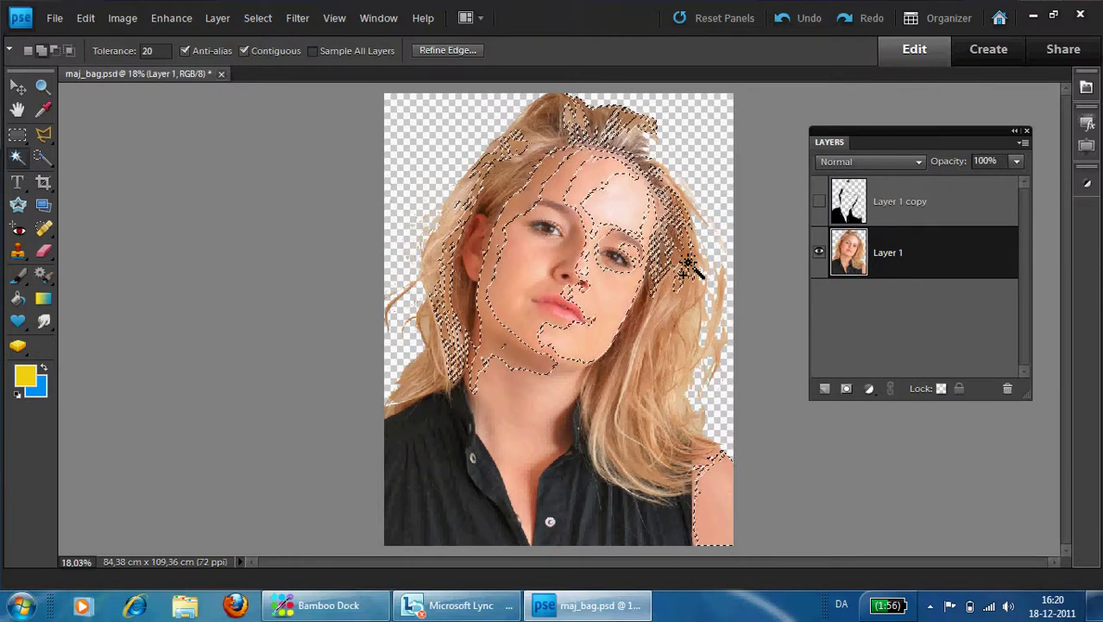
pyautogui.click(658, 338)
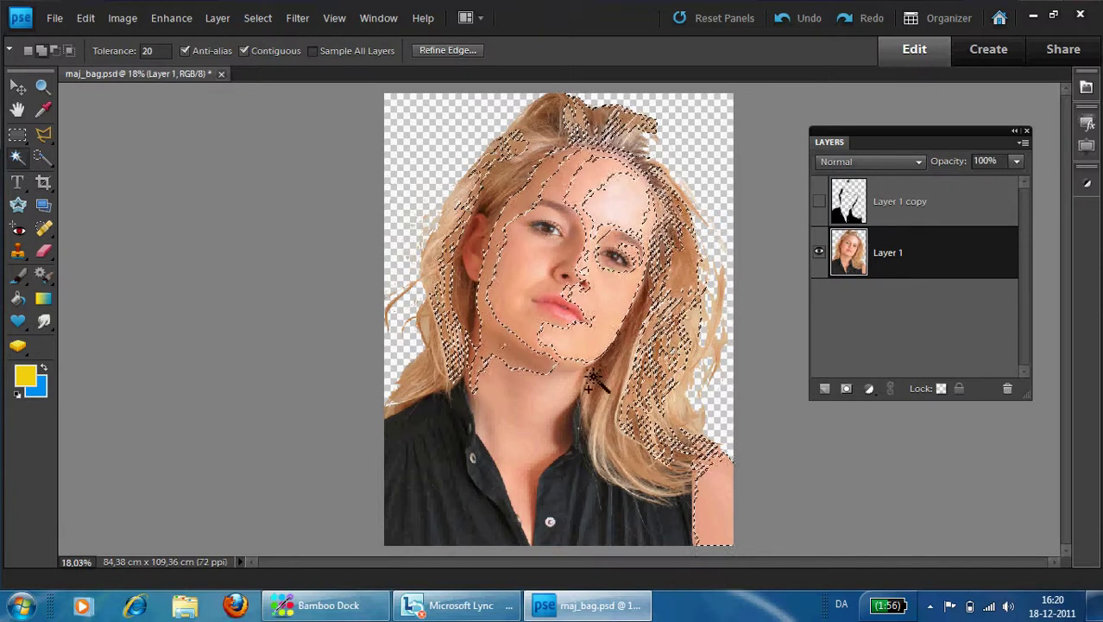
pyautogui.click(602, 416)
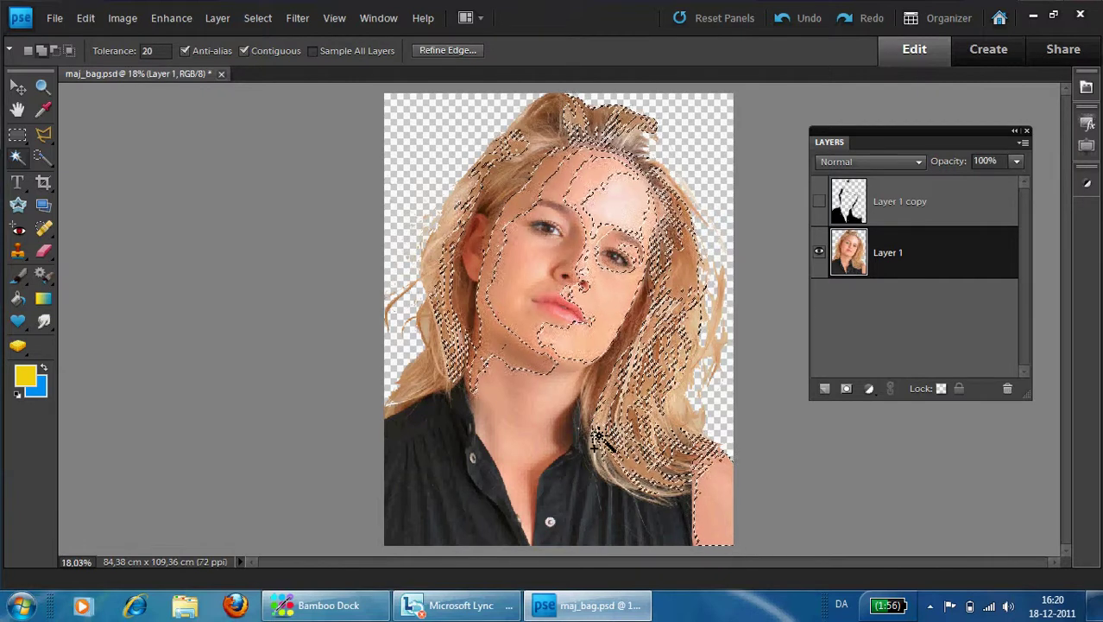
pyautogui.click(595, 445)
pyautogui.click(419, 384)
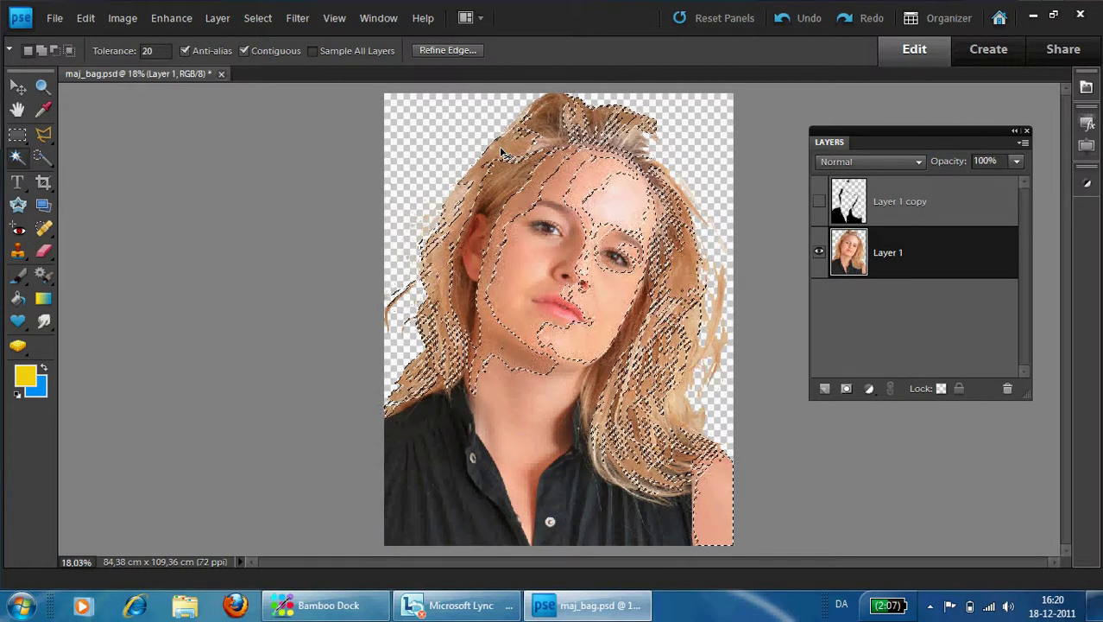
pyautogui.hotkey('ctrl', 'l')
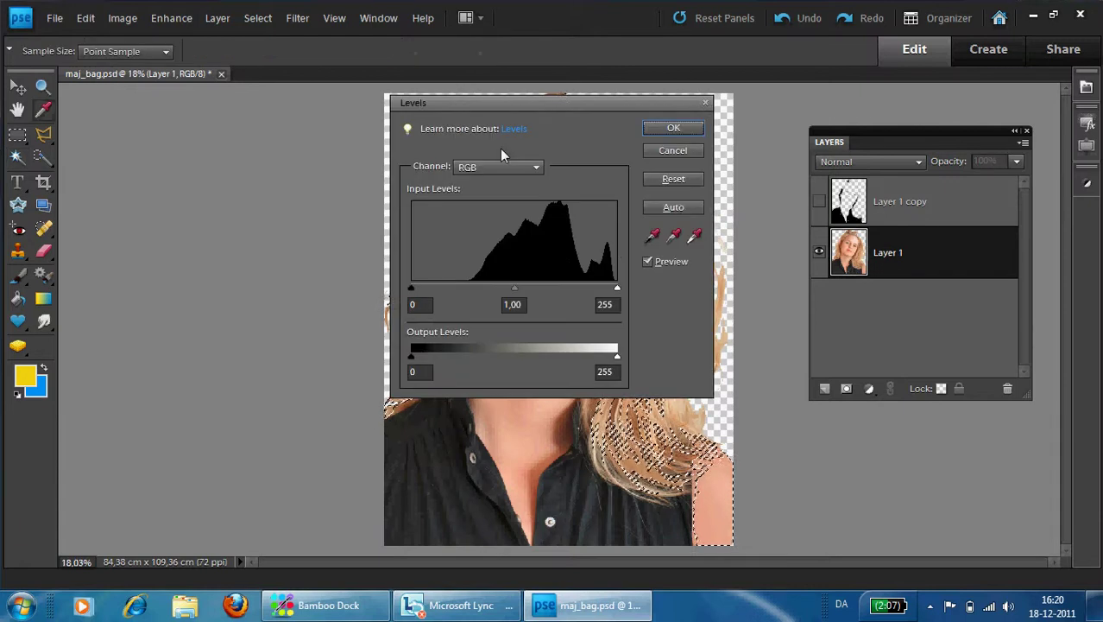
pyautogui.click(660, 149)
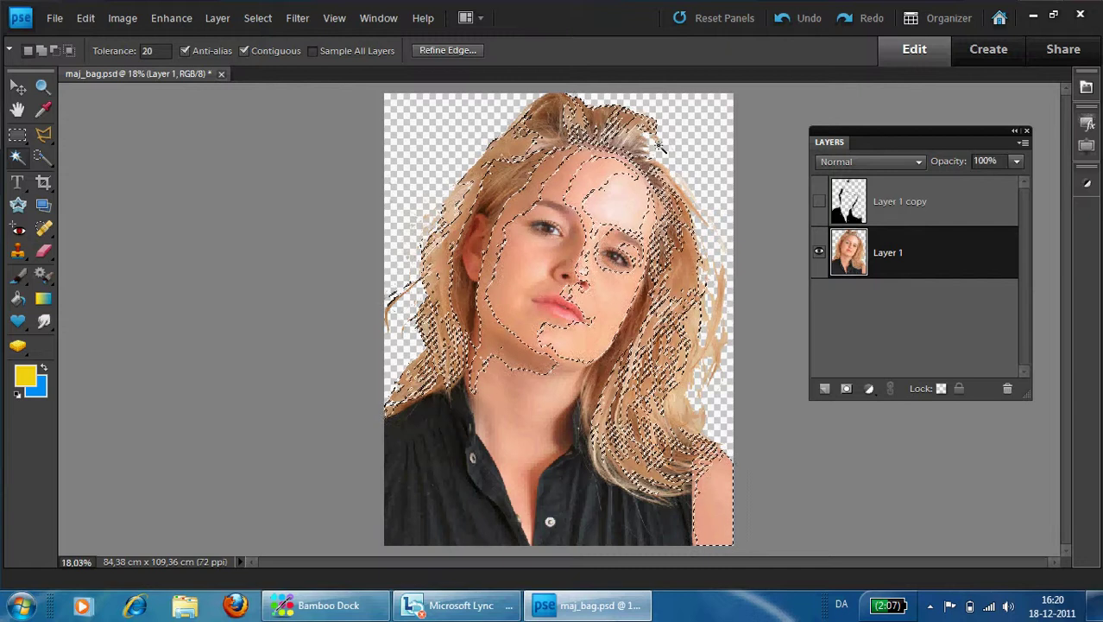
# - Copy the selected skin and hair to Layer 2, hide Layer 1, show Layer 1 copy
pyautogui.hotkey('ctrl', 'j')
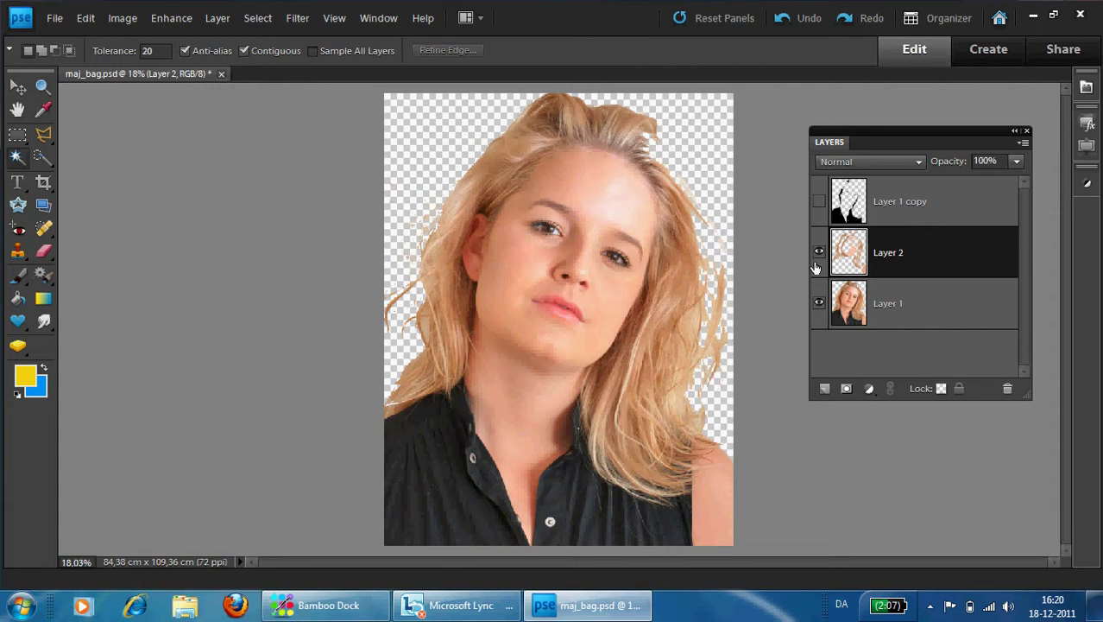
pyautogui.click(819, 303)
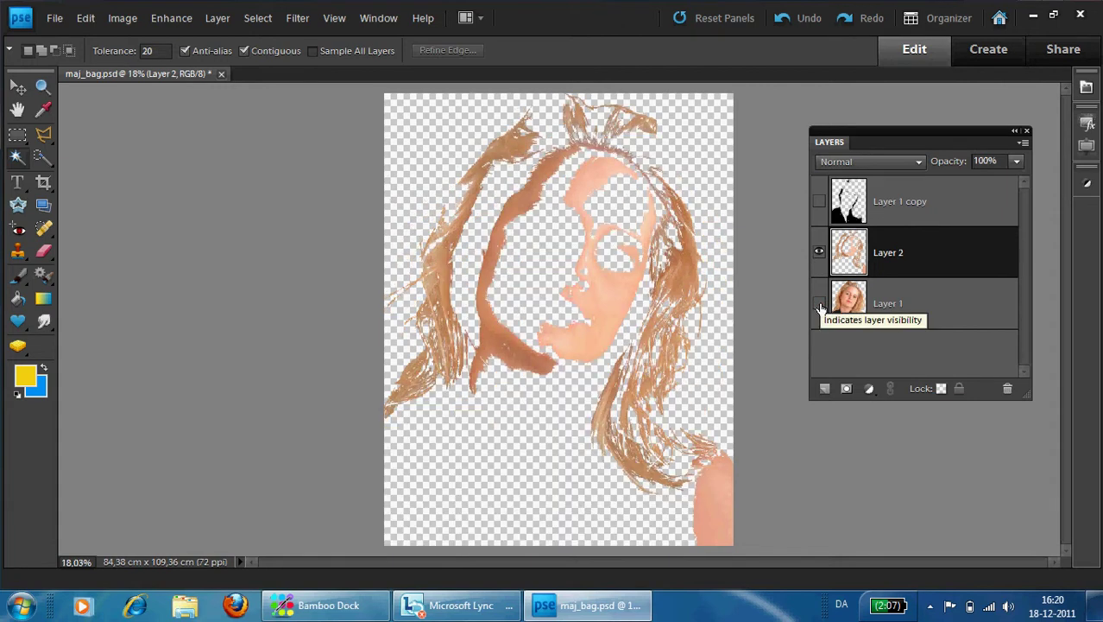
pyautogui.click(818, 209)
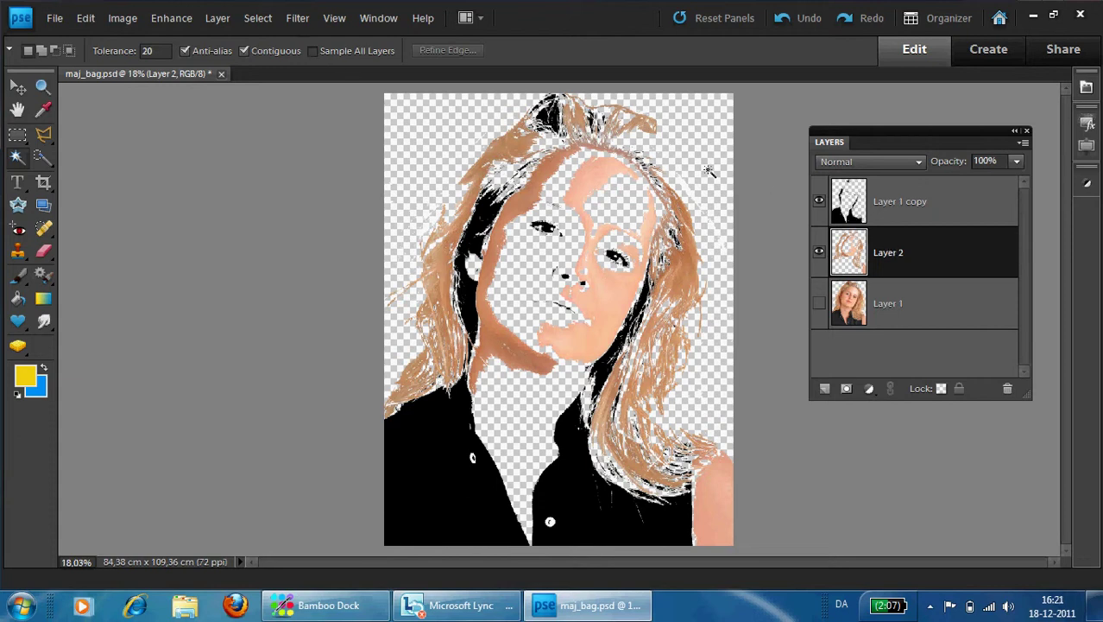
# - Fill Layer 2 with 50% Gray, preserving transparency, then make Layer 1 copy active
pyautogui.click(83, 18)
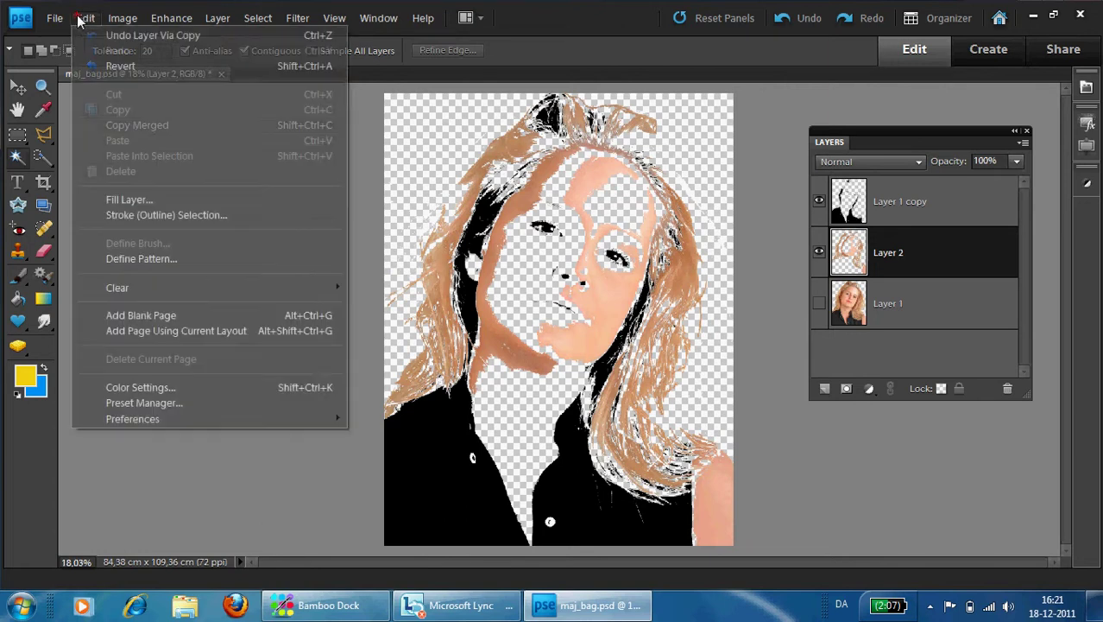
pyautogui.click(141, 201)
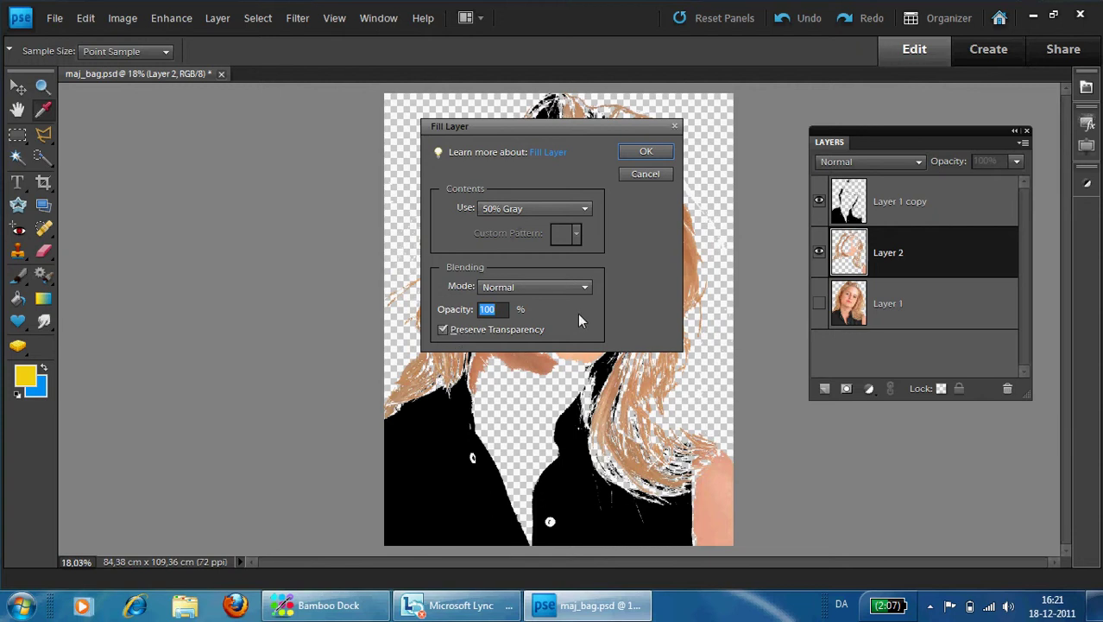
pyautogui.click(653, 151)
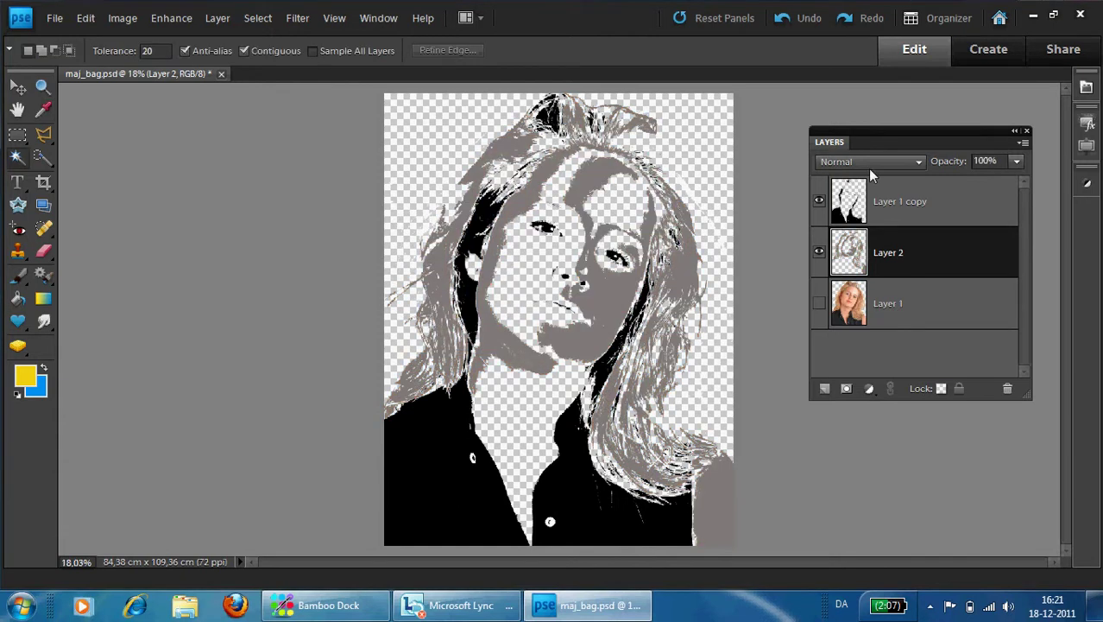
pyautogui.click(895, 208)
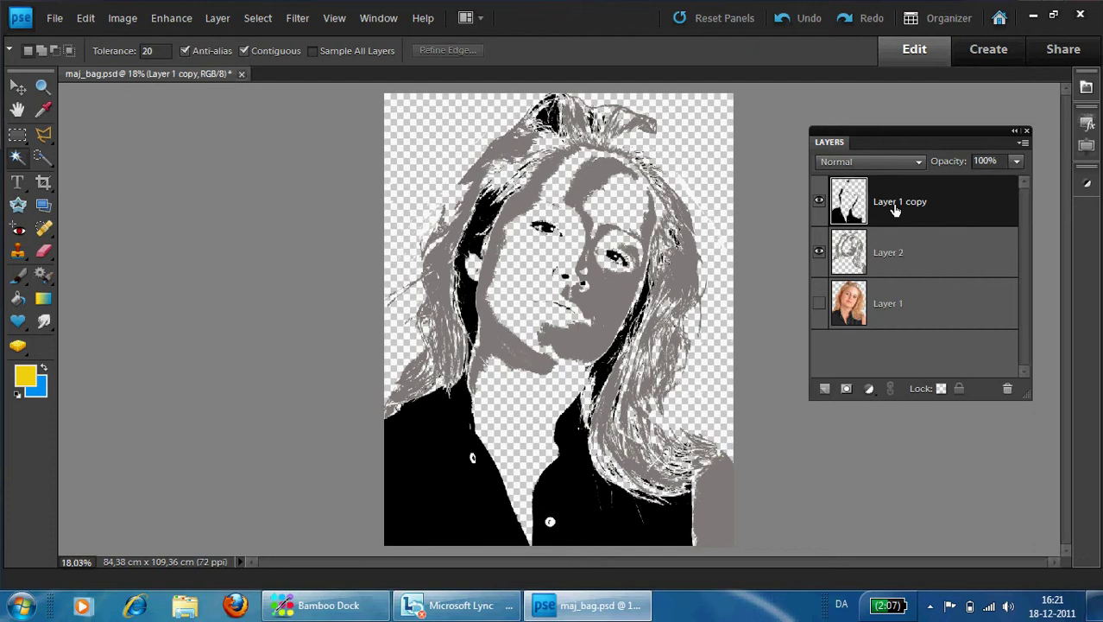
# - Merge Layer 1 copy down into Layer 2 and place a new Layer 3 beneath it
pyautogui.hotkey('ctrl', 'e')
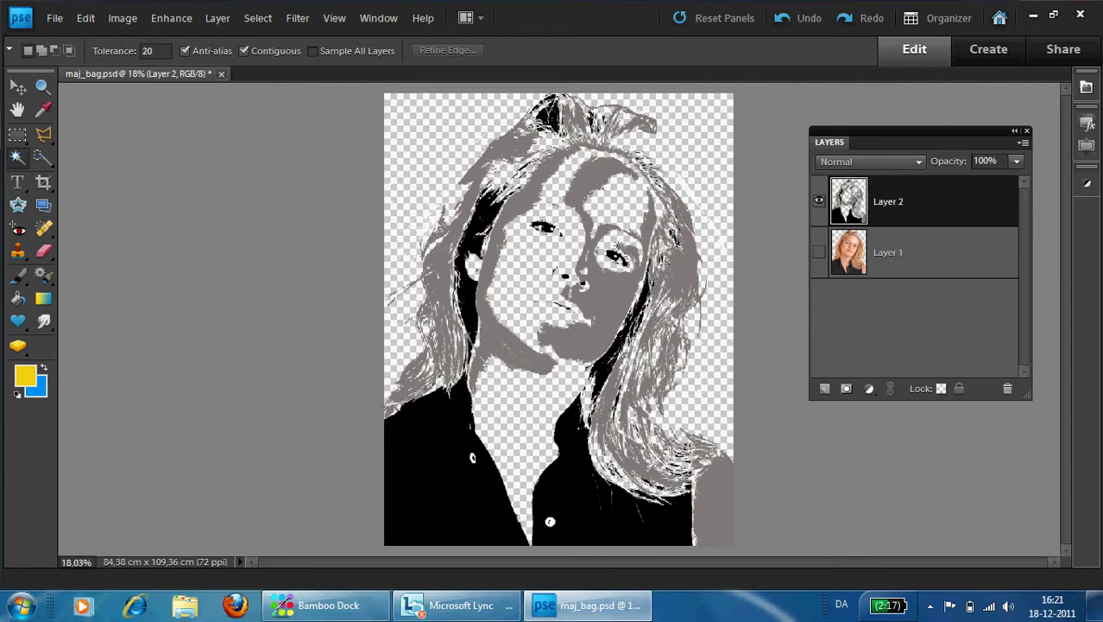
pyautogui.click(824, 388)
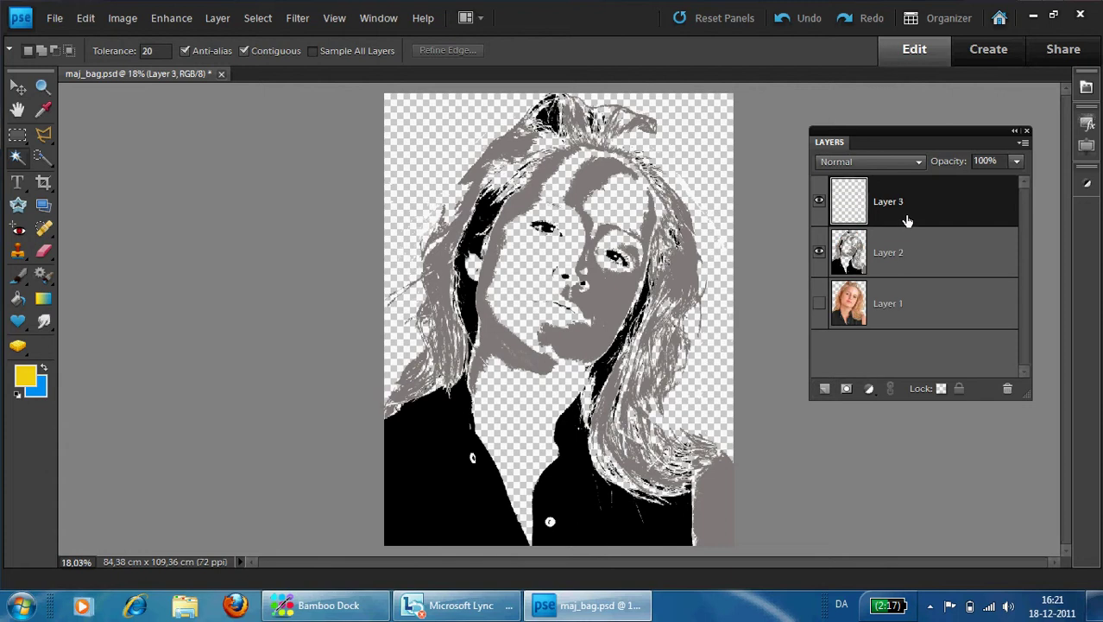
pyautogui.moveTo(906, 217); pyautogui.dragTo(904, 280)
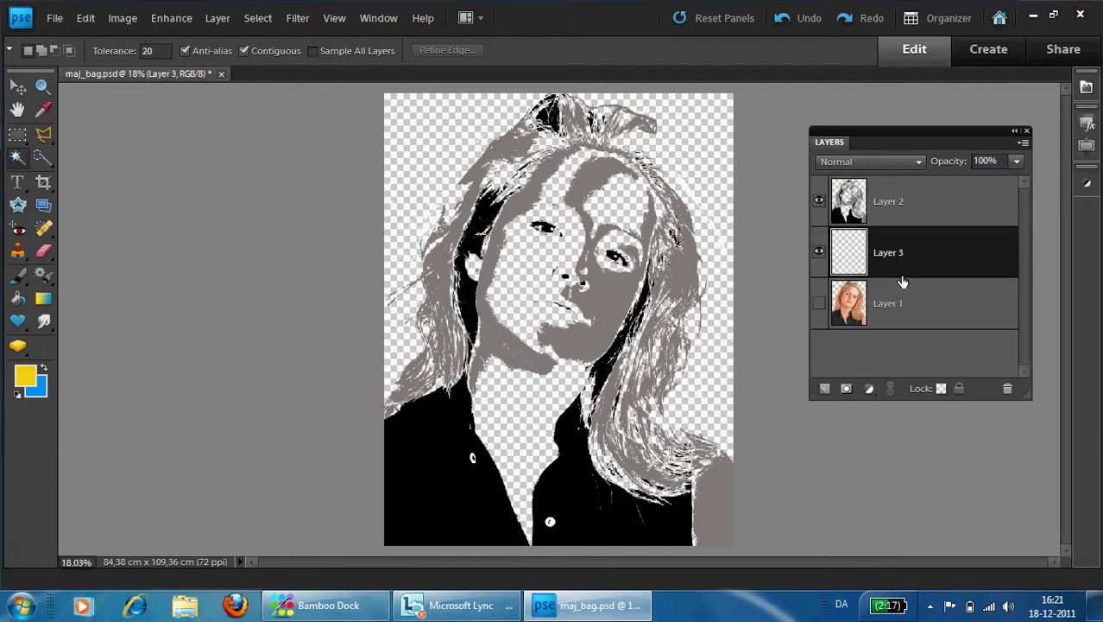
# - Fill Layer 3 with white (ffffff) using the Paint Bucket
pyautogui.click(19, 298)
pyautogui.click(26, 374)
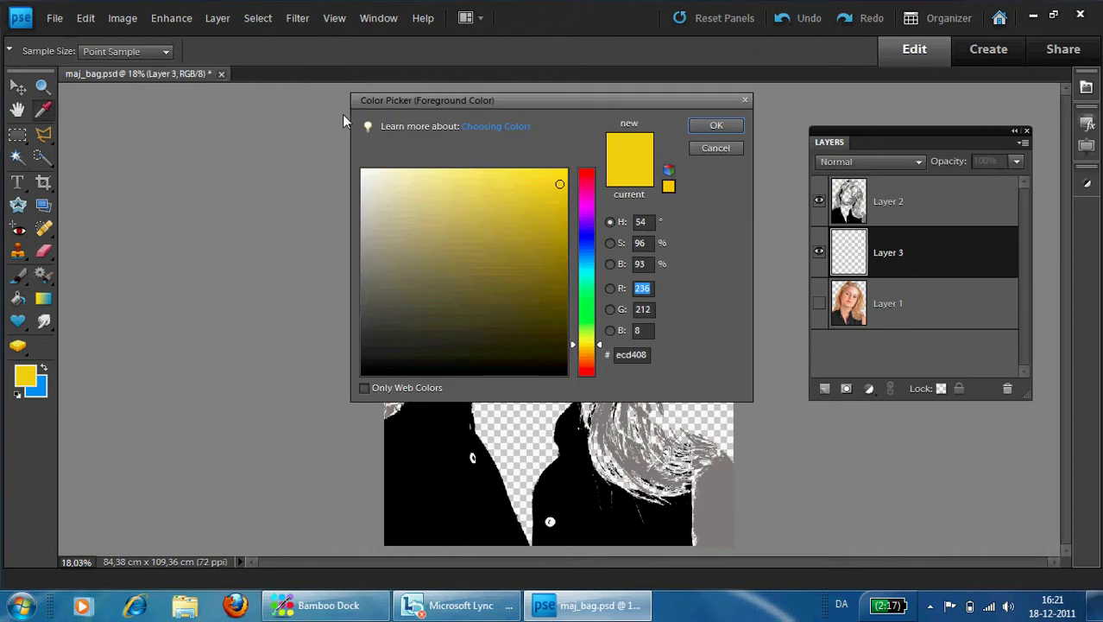
pyautogui.click(360, 167)
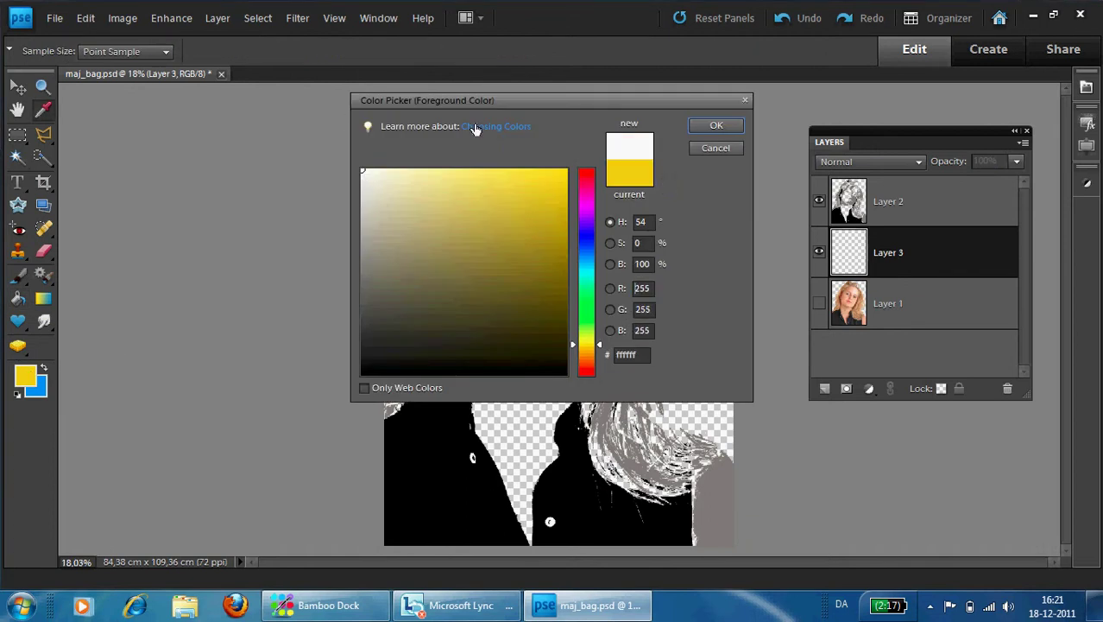
pyautogui.click(716, 126)
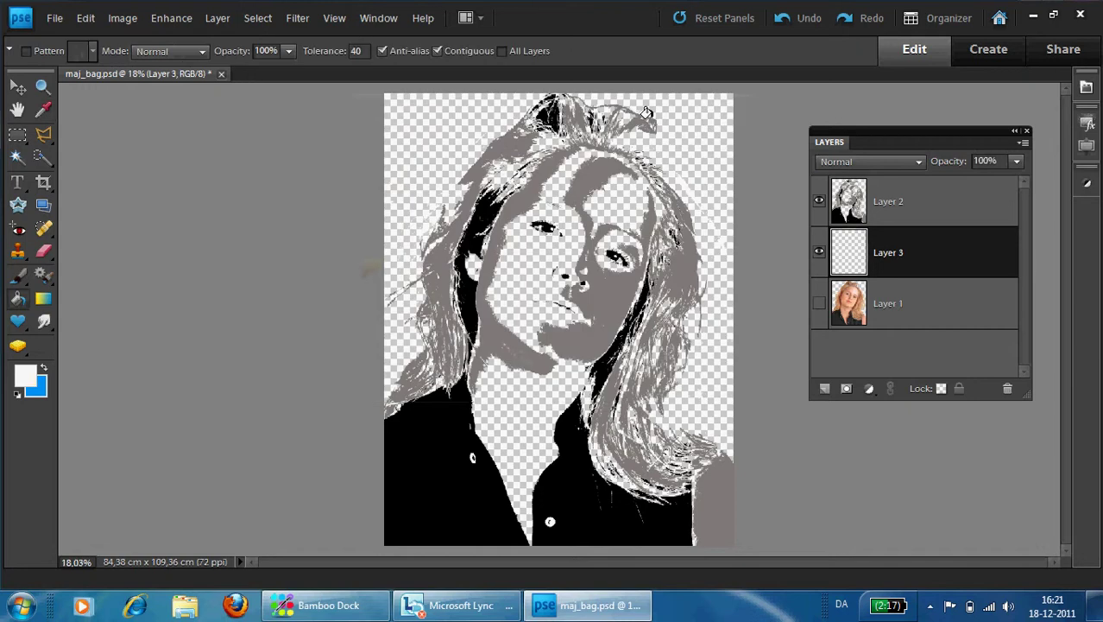
pyautogui.click(460, 134)
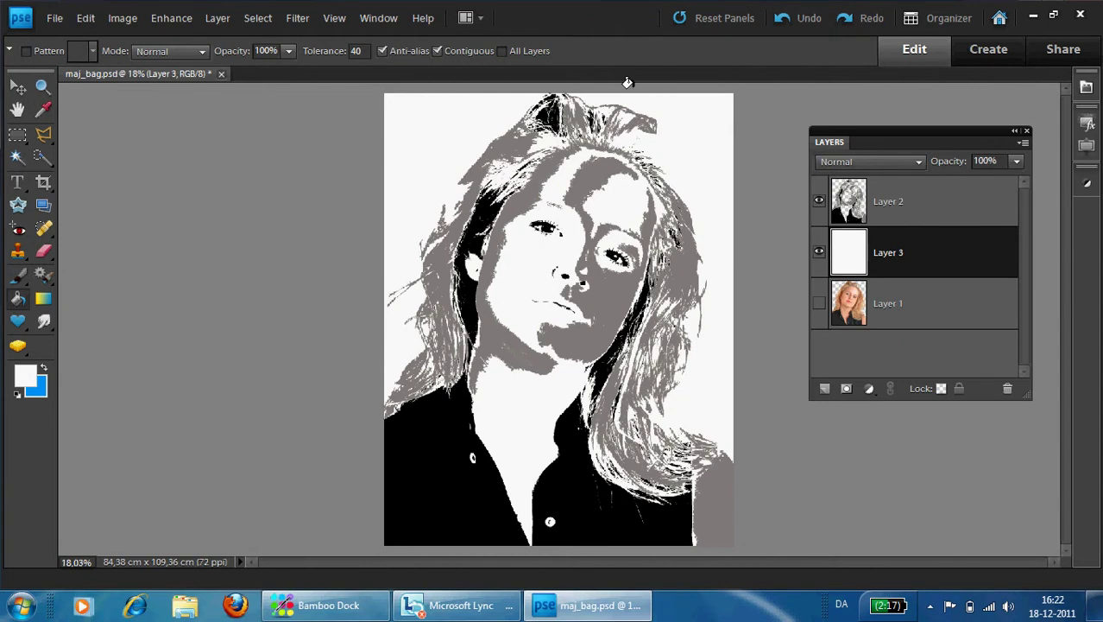
# - Open grundloven.psd, select all its Layer 0 lettering, and return to maj_bag.psd
pyautogui.click(57, 19)
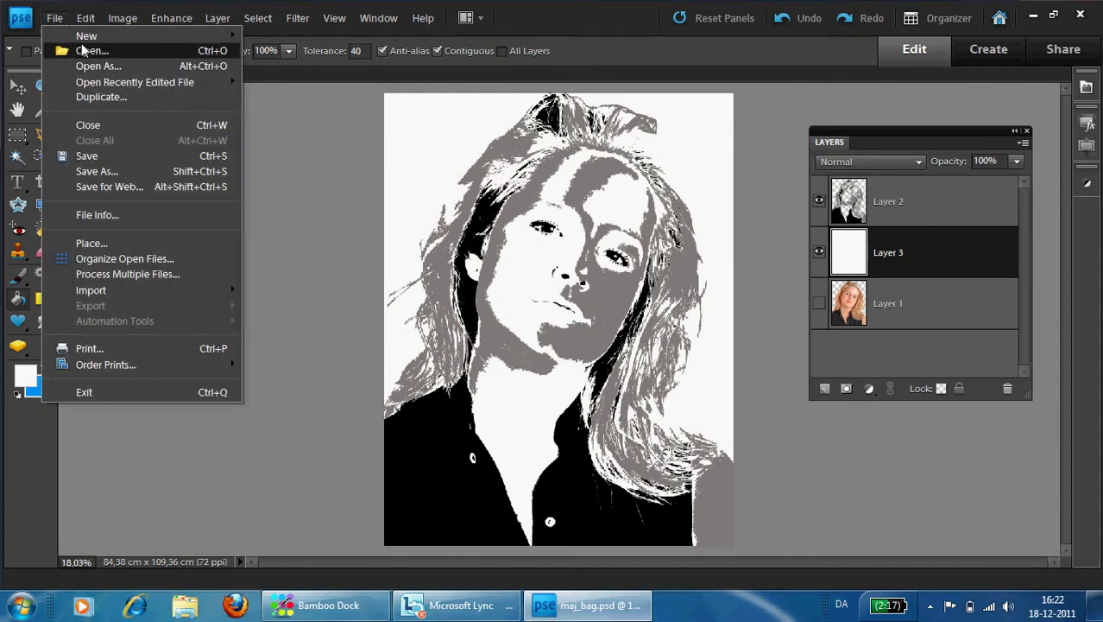
pyautogui.click(90, 51)
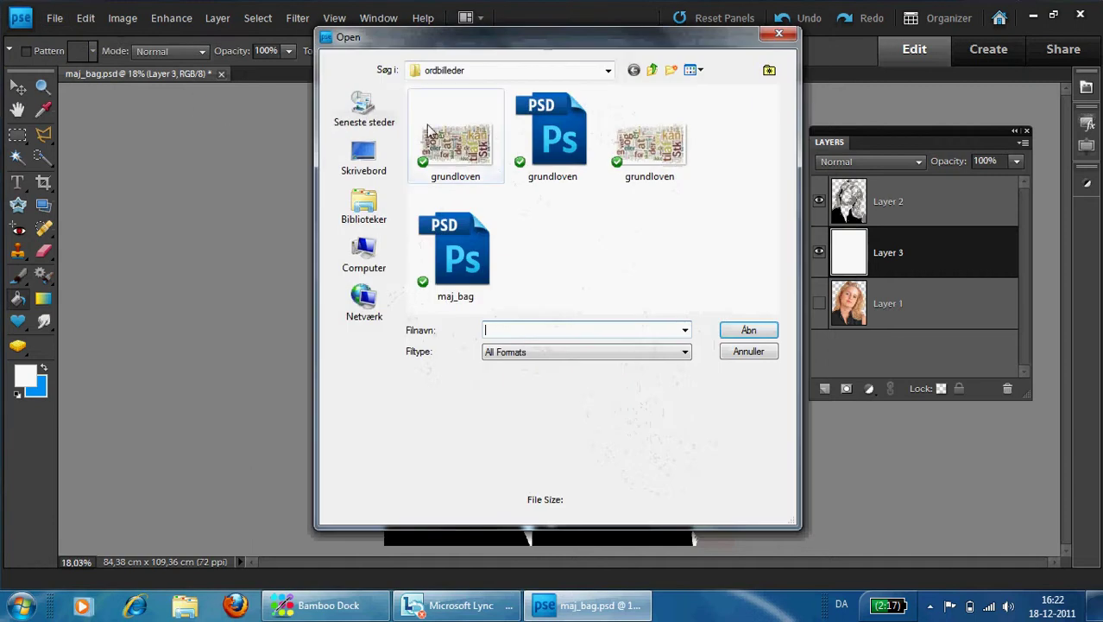
pyautogui.click(575, 147)
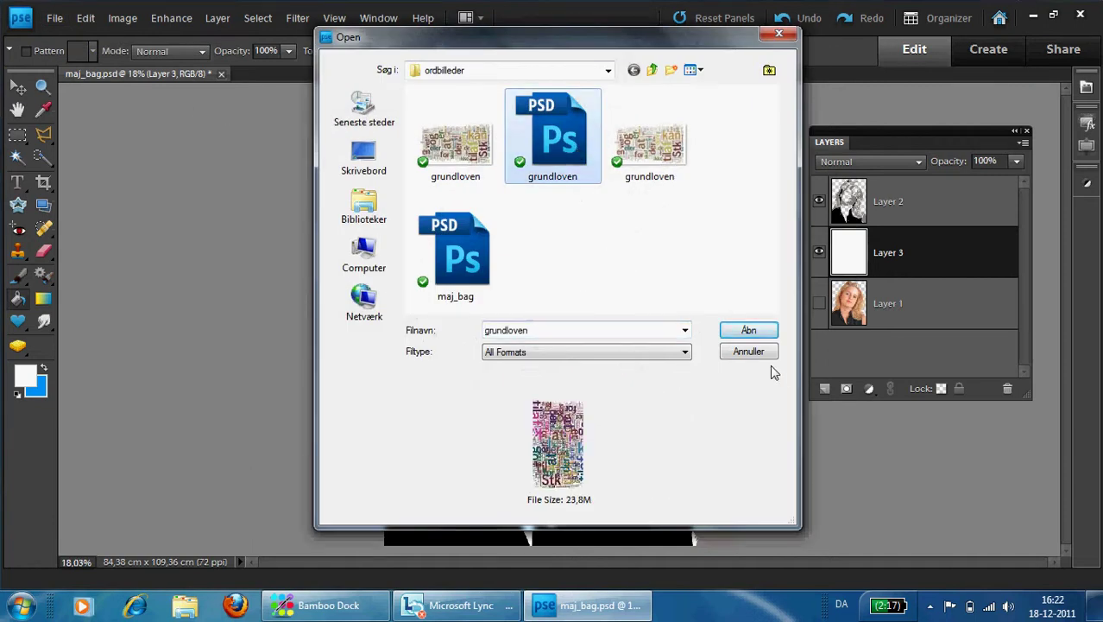
pyautogui.click(759, 333)
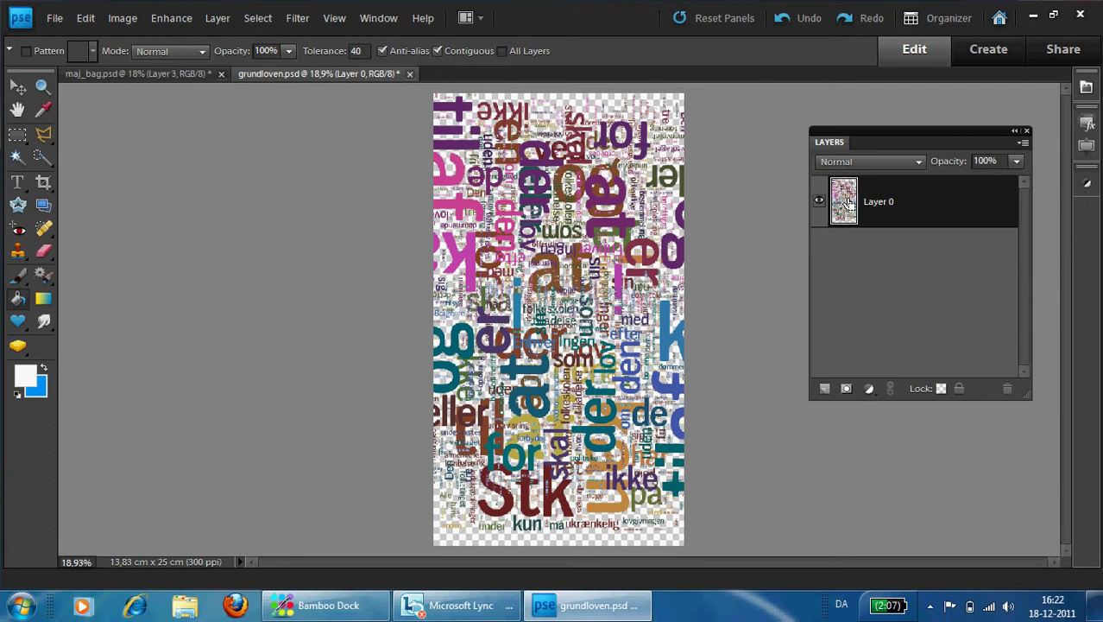
pyautogui.keyDown('ctrl'); pyautogui.click(849, 202); pyautogui.keyUp('ctrl')
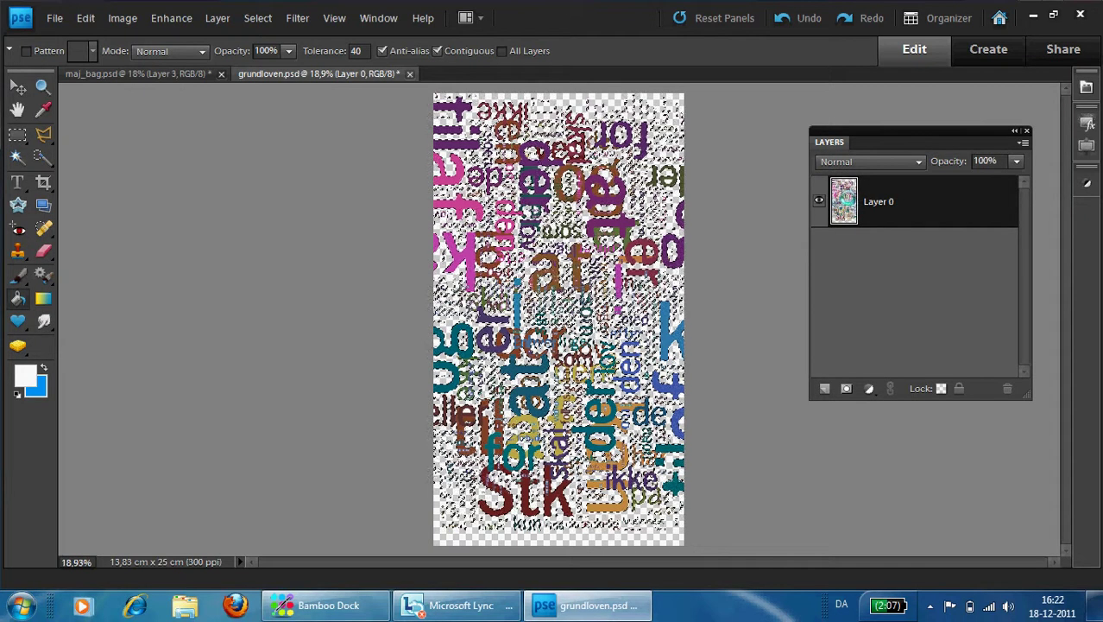
pyautogui.click(200, 73)
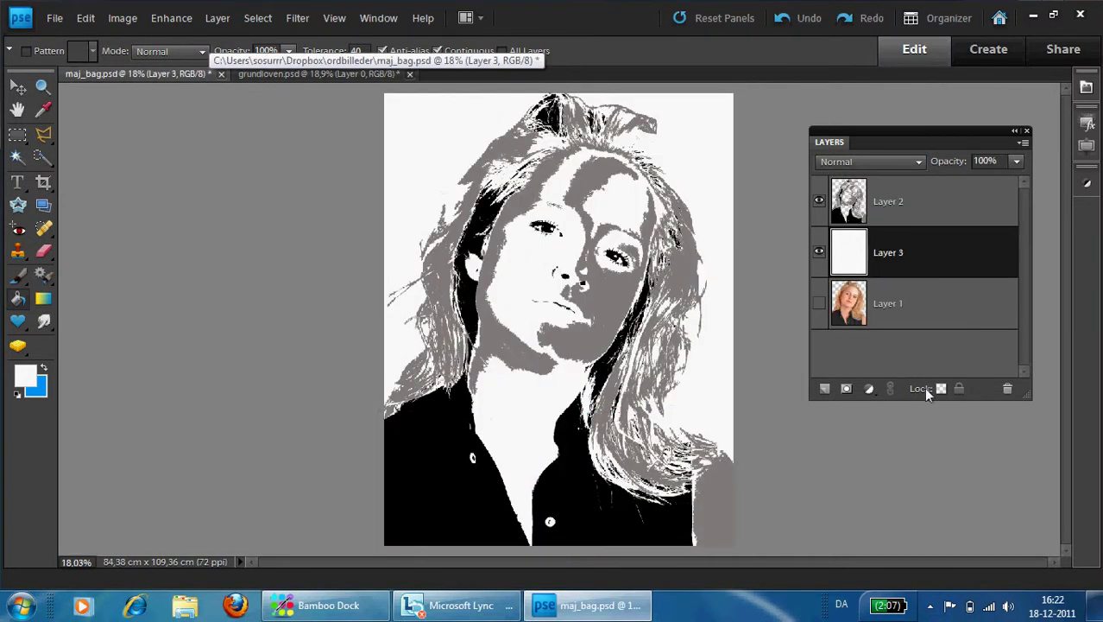
# - Paste the grundloven word cloud into new Layer 4, then make portrait Layer 2 active
pyautogui.click(824, 390)
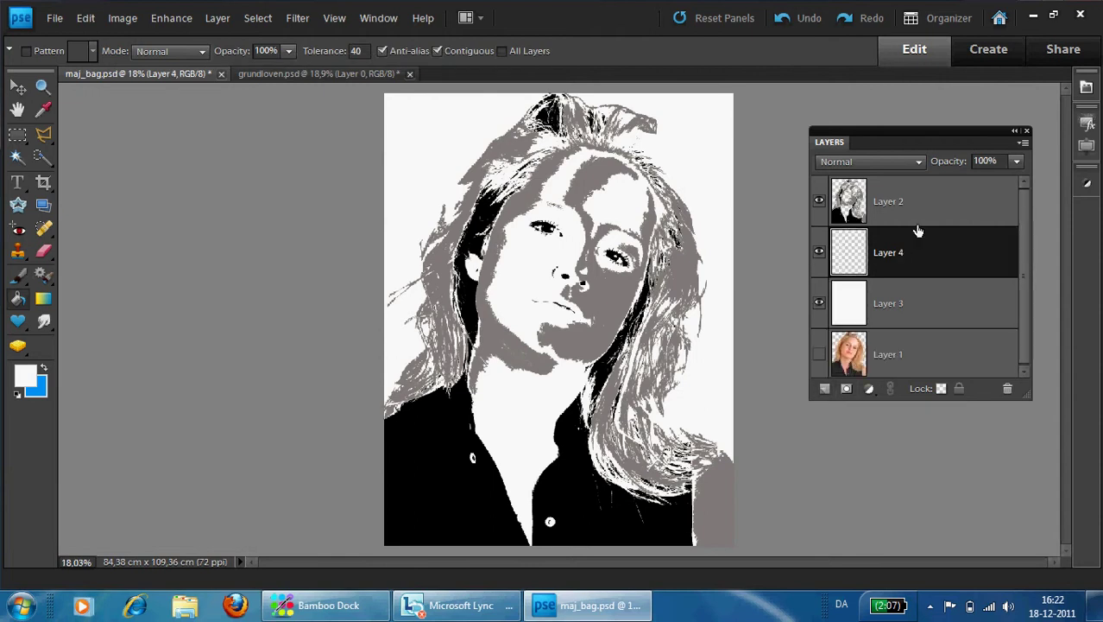
pyautogui.hotkey('ctrl', 'v')
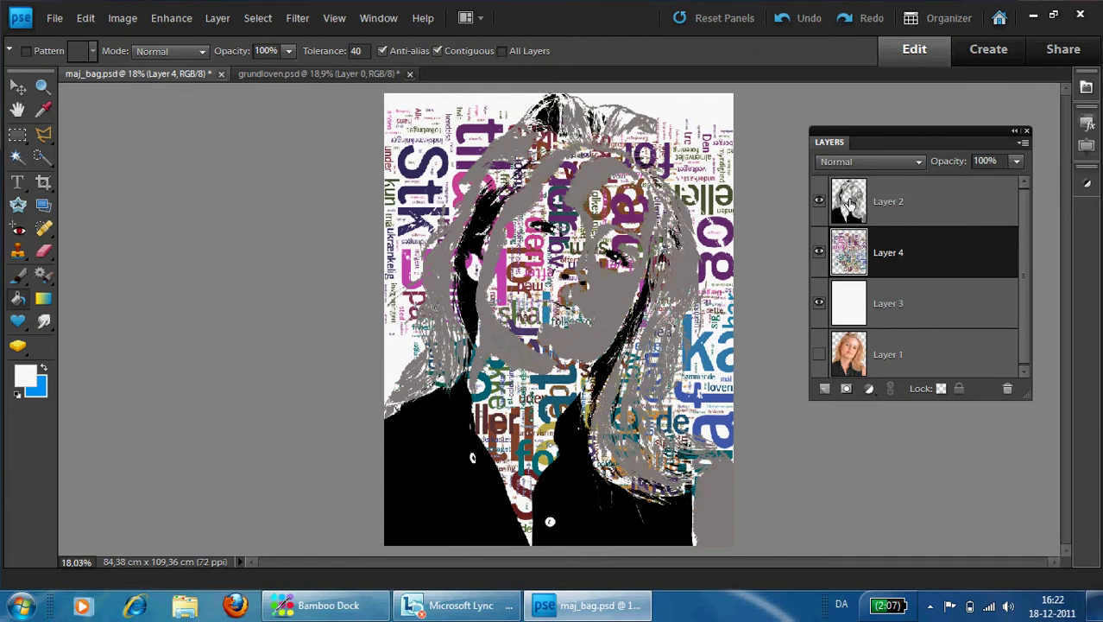
pyautogui.click(916, 211)
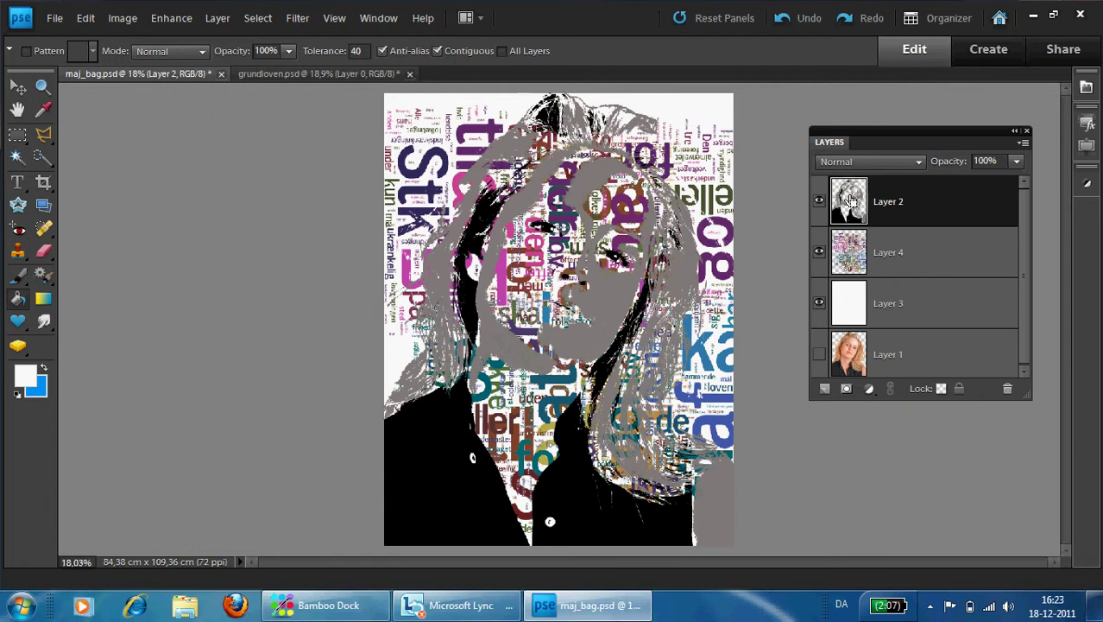
# - Copy the portrait's pixels from Layer 2, hide that layer, and make Layer 4 active
pyautogui.keyDown('ctrl'); pyautogui.click(850, 200); pyautogui.keyUp('ctrl')
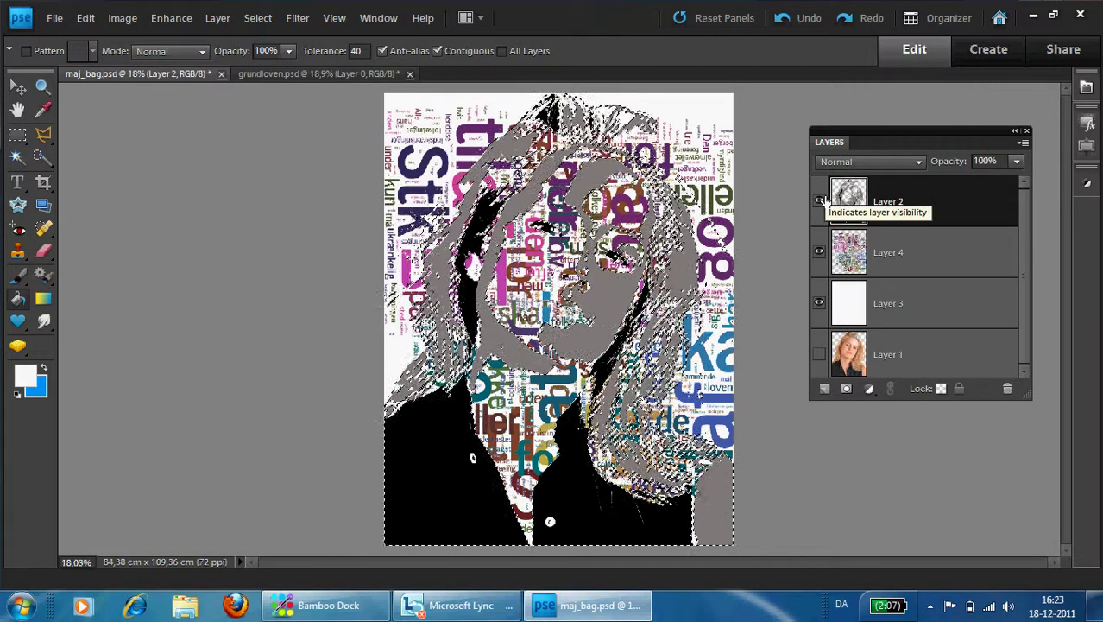
pyautogui.click(820, 202)
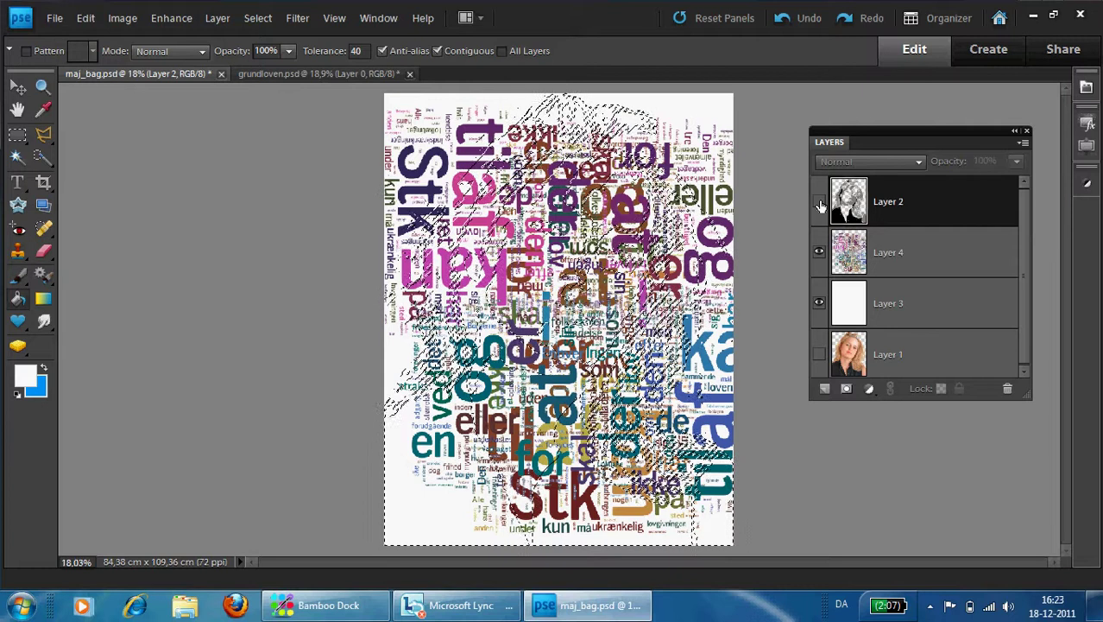
pyautogui.hotkey('ctrl', 'd')
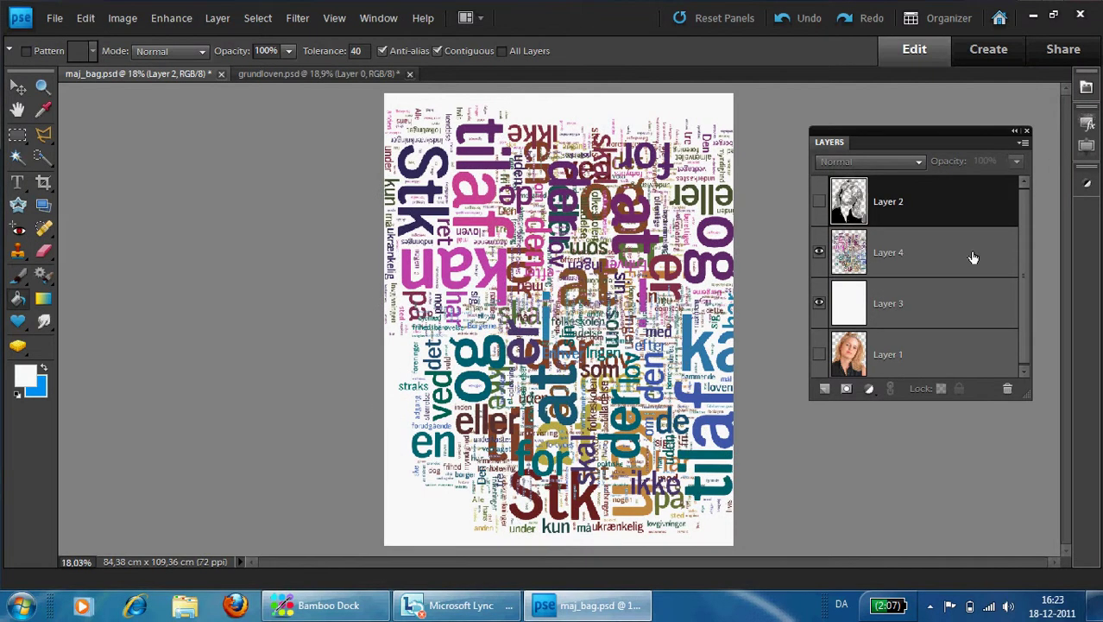
pyautogui.click(969, 258)
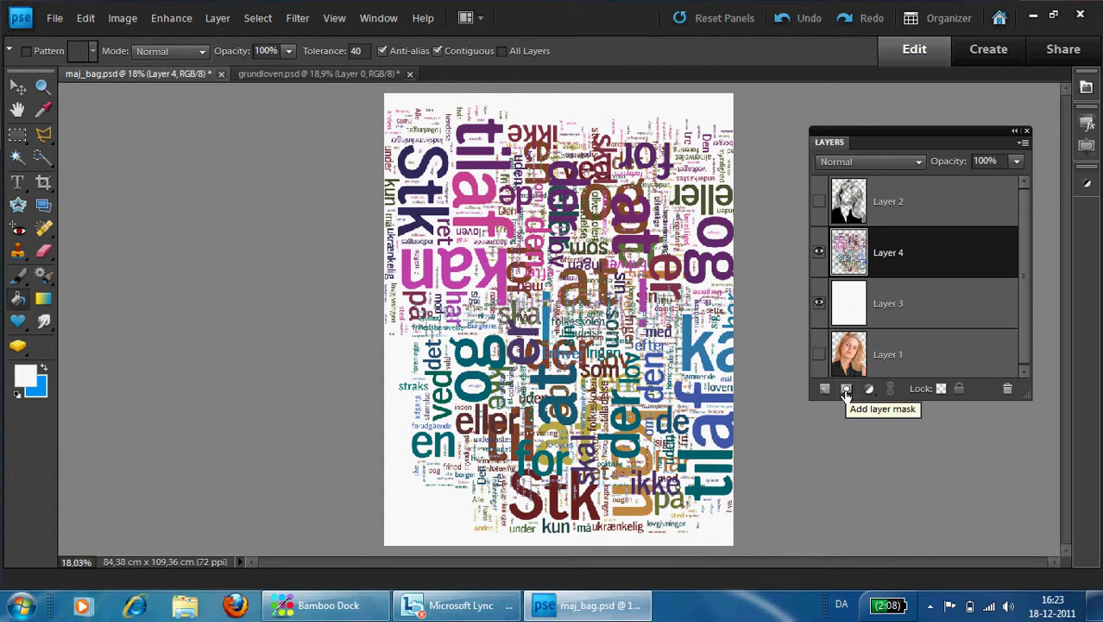
# - Add a layer mask to word-cloud Layer 4 and display the blank white mask alone
pyautogui.click(846, 390)
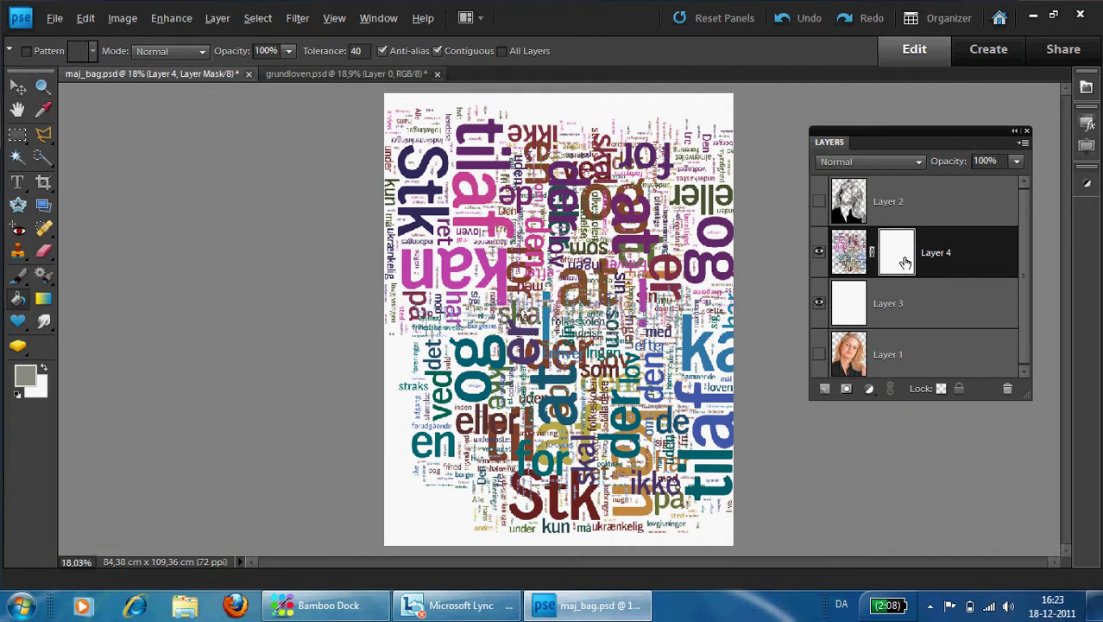
pyautogui.keyDown('alt'); pyautogui.click(905, 261); pyautogui.keyUp('alt')
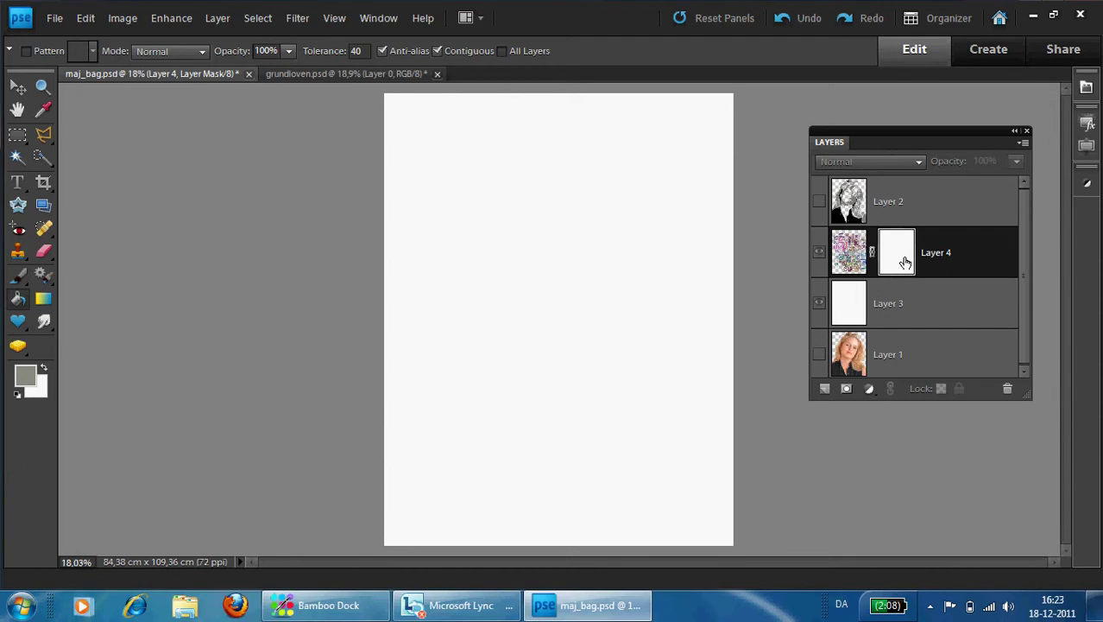
# - Paste the portrait into Layer 4's mask, deselect, and invert the mask
pyautogui.hotkey('ctrl', 'v')
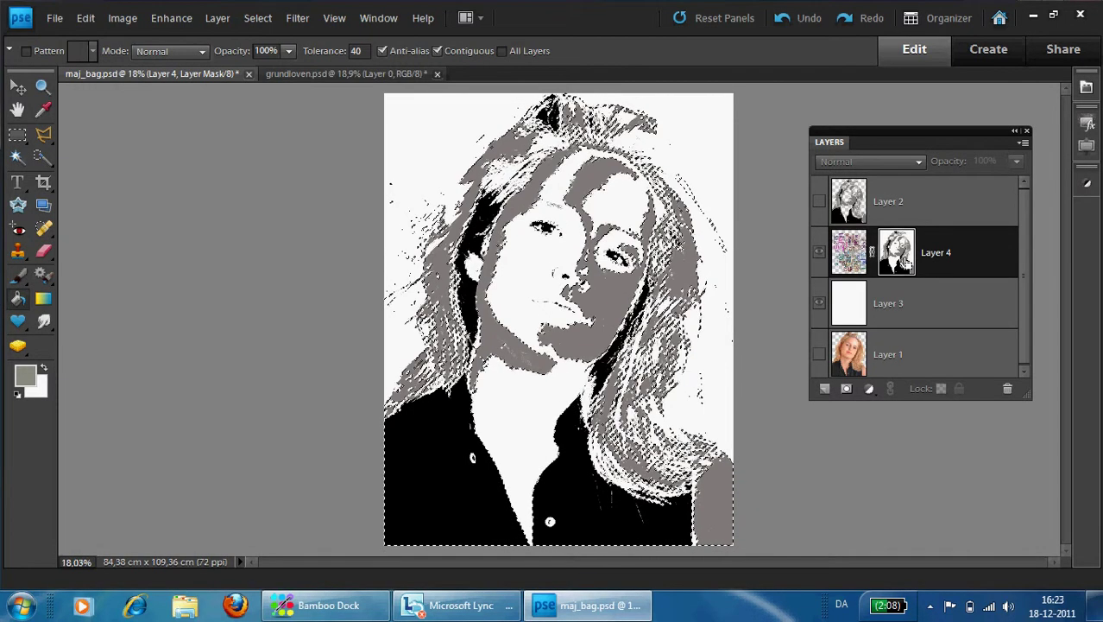
pyautogui.hotkey('ctrl', 'd')
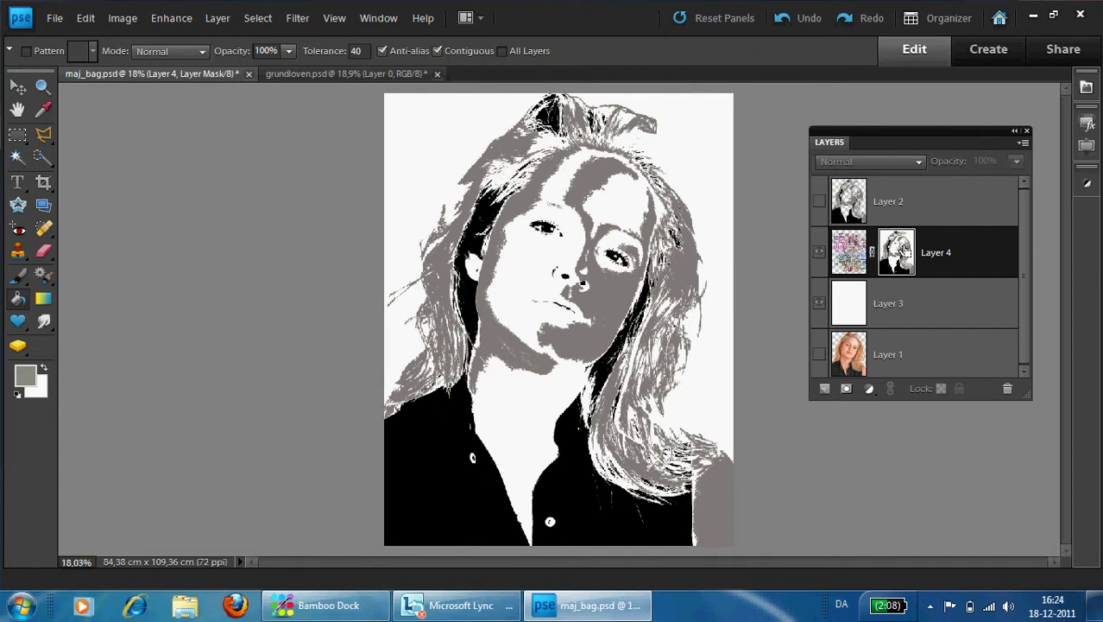
pyautogui.hotkey('ctrl', 'i')
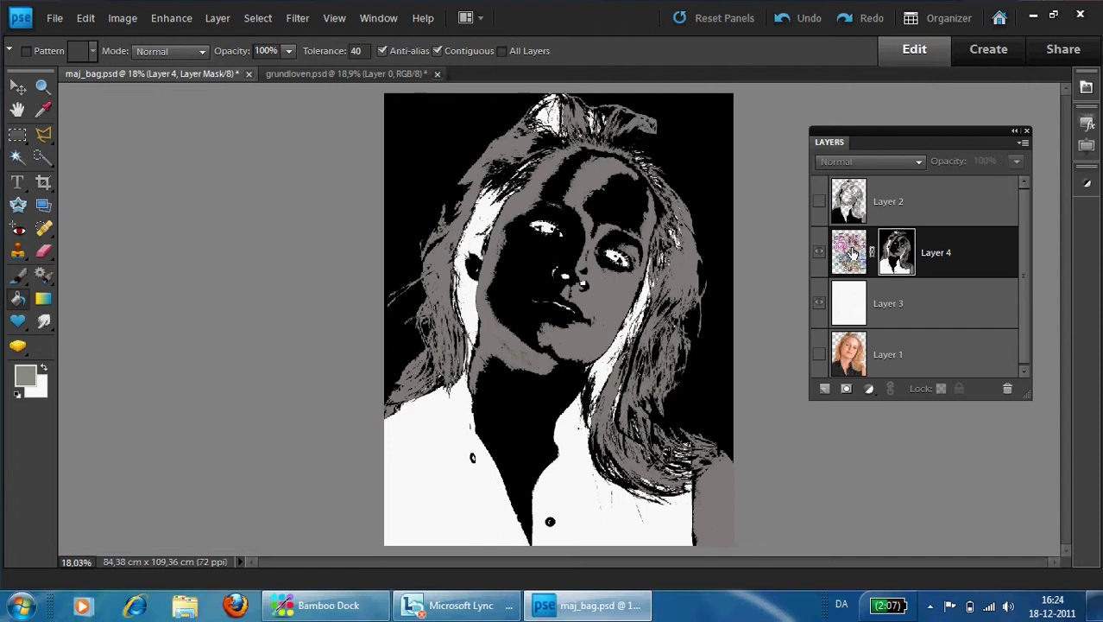
# - Switch back to Layer 4's image to see the colourful word cloud in the portrait's shape
pyautogui.click(852, 252)
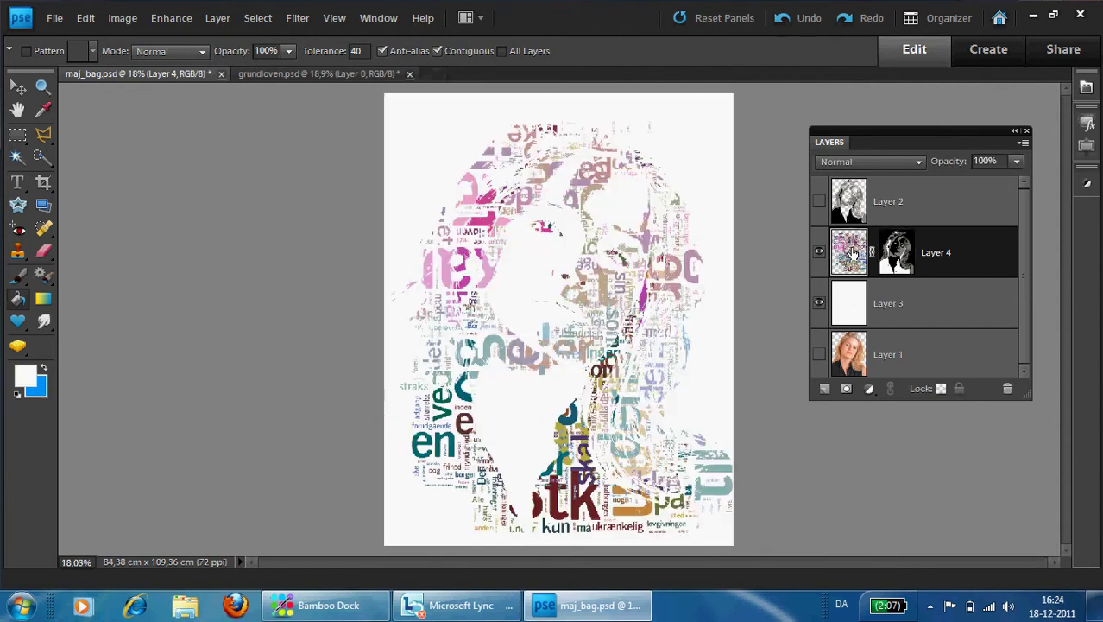